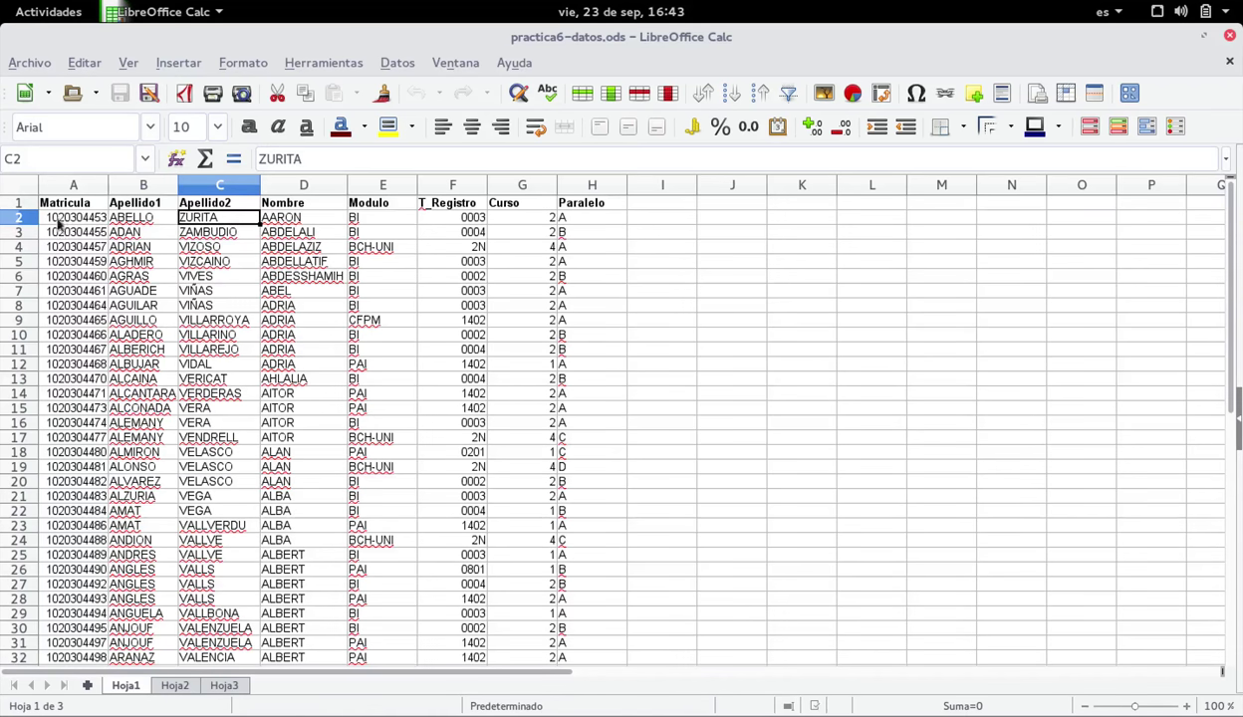
- Examine the fields of the first student record in row 2, from Paralelo back to Matricula
click(26, 217)
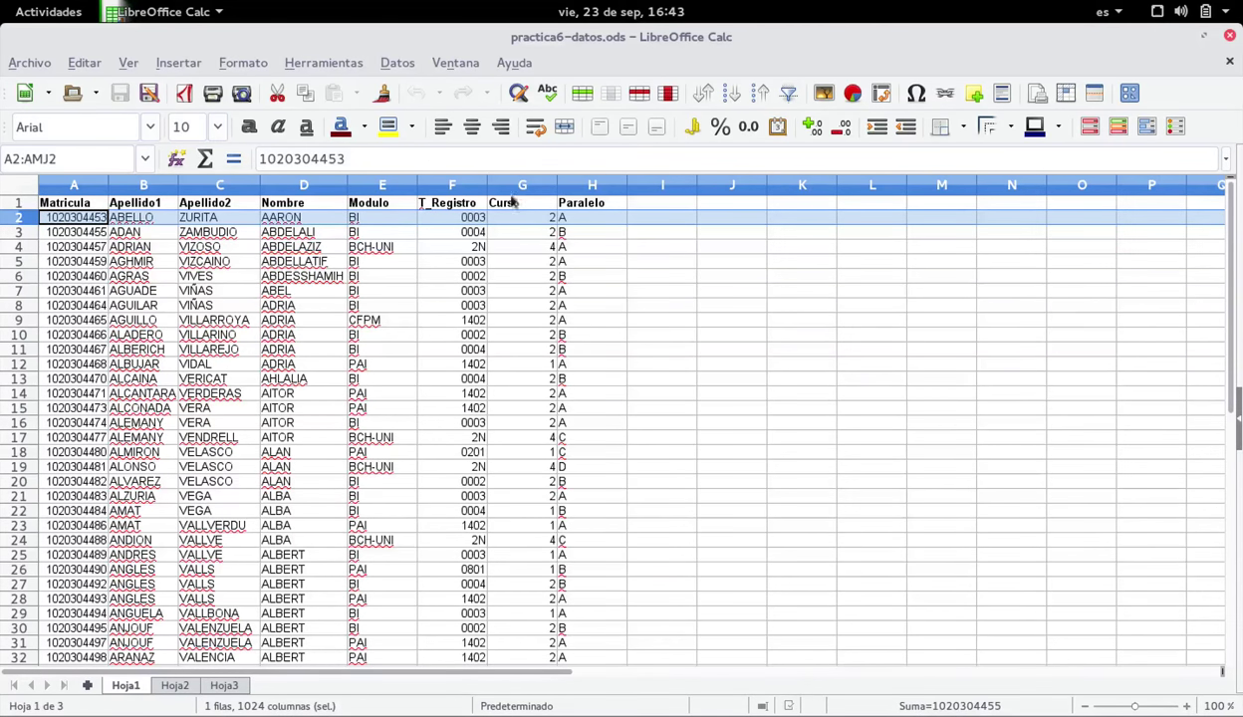
click(576, 221)
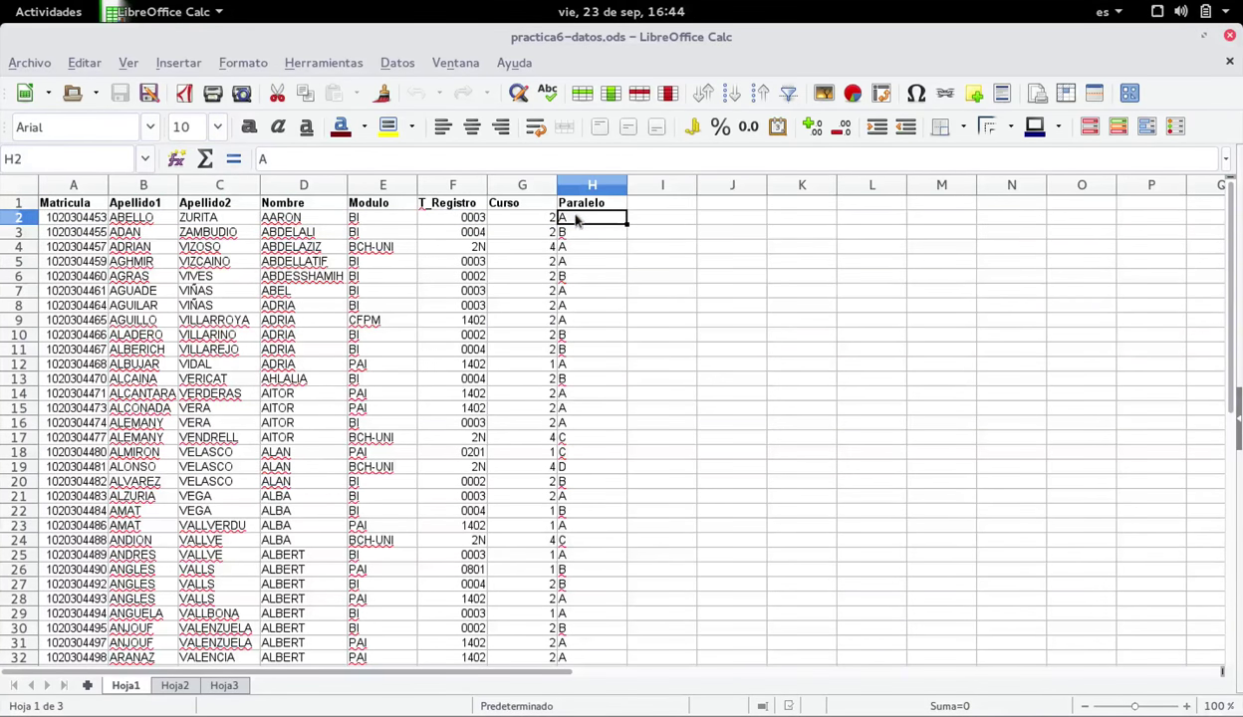
key(Left)
key(Left)
key(Right)
key(Right)
key(Left)
key(Left)
key(Left)
key(Left)
key(Left)
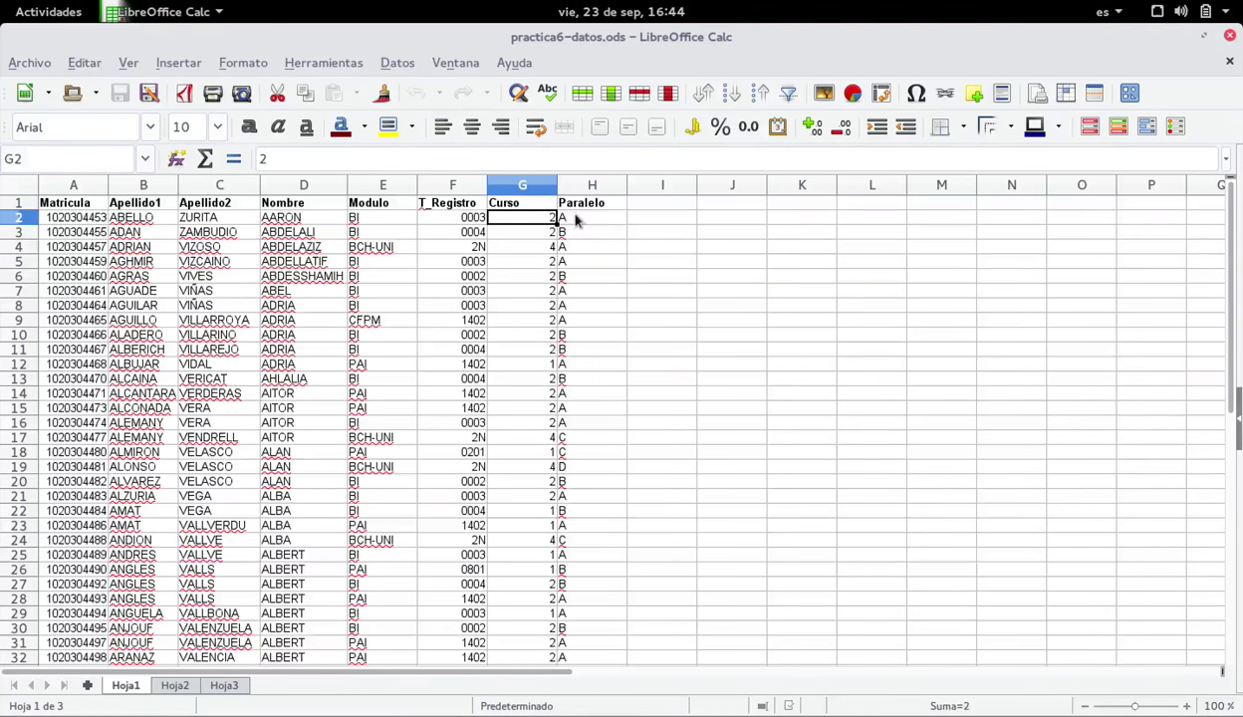
key(Left)
key(Left)
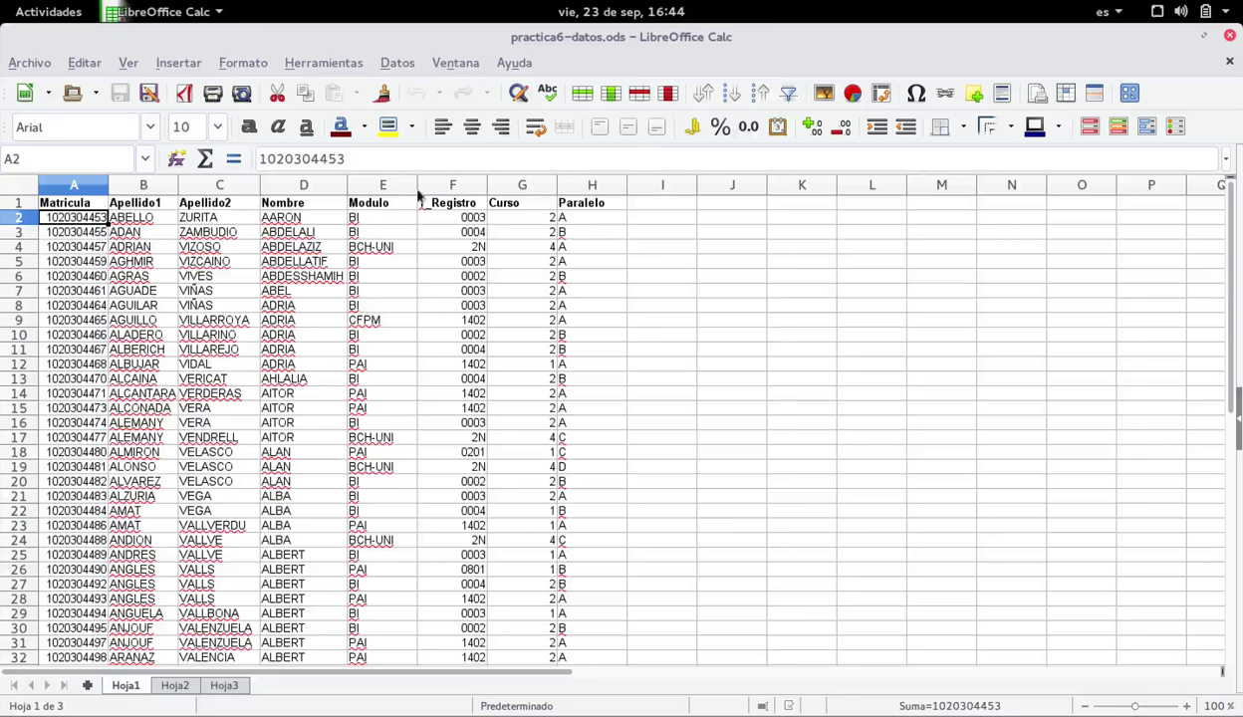
- Examine the columns of the student table and how far down its records extend
click(379, 185)
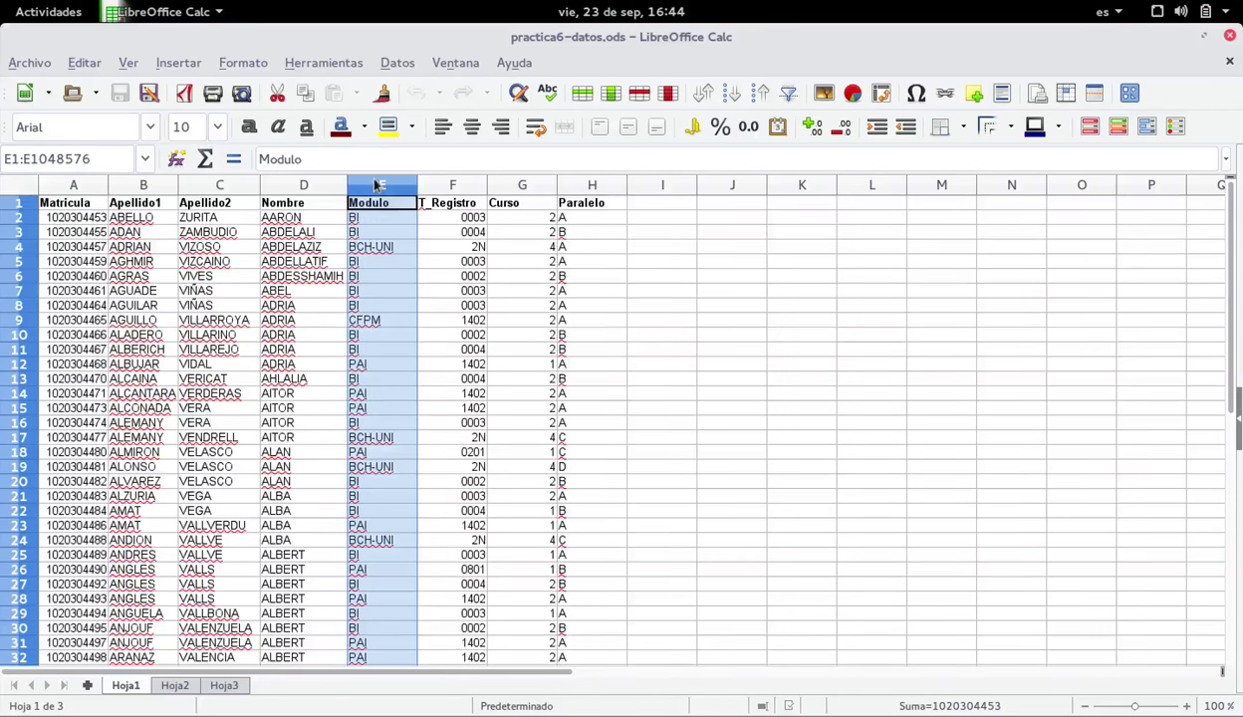
click(314, 185)
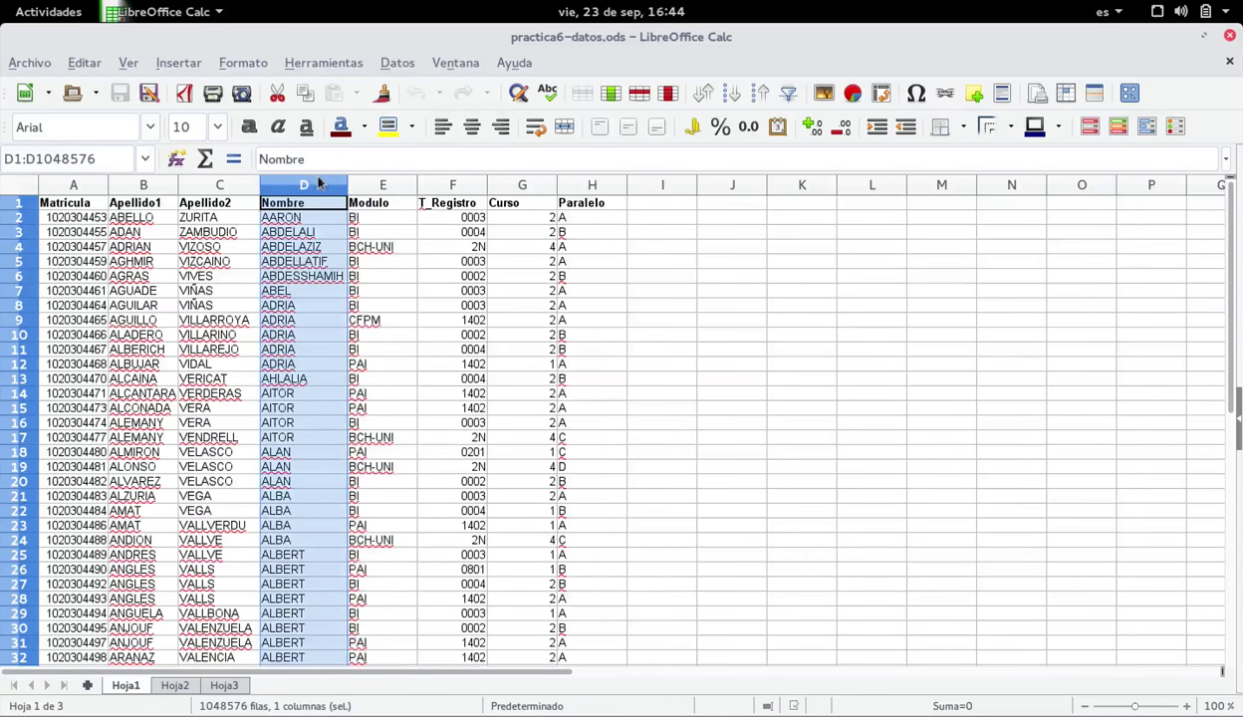
click(149, 185)
click(196, 185)
click(89, 186)
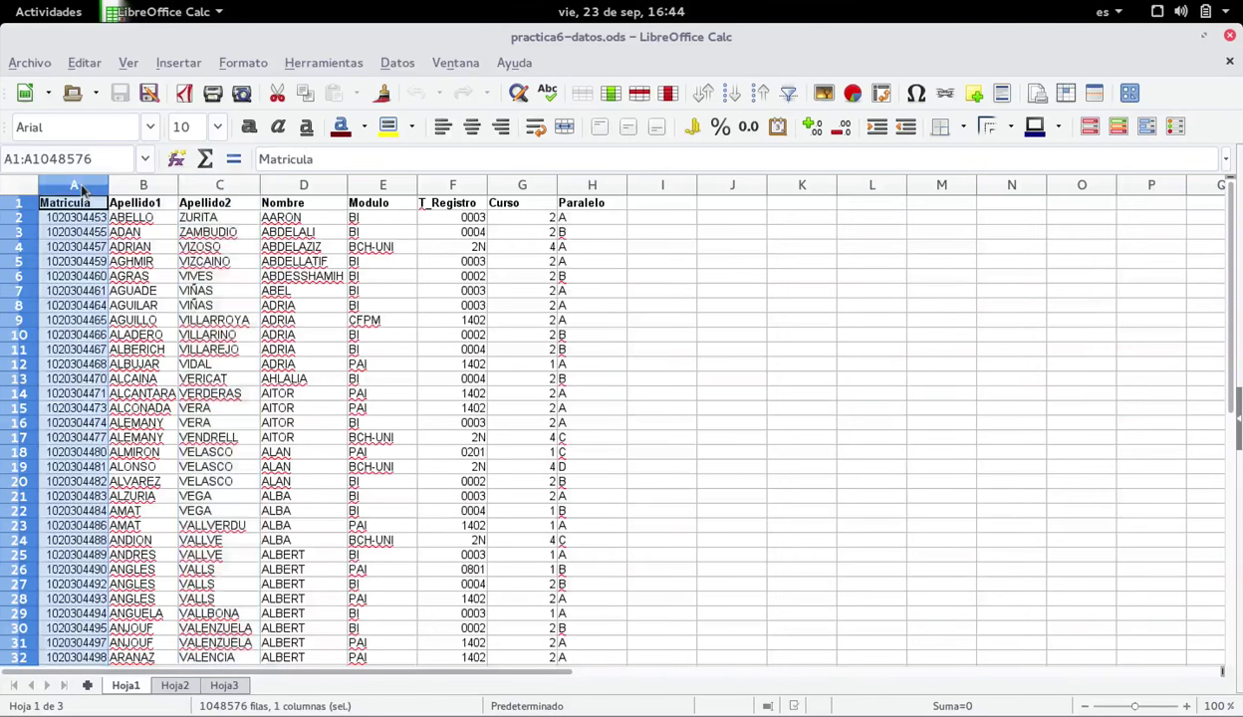
click(424, 186)
click(503, 186)
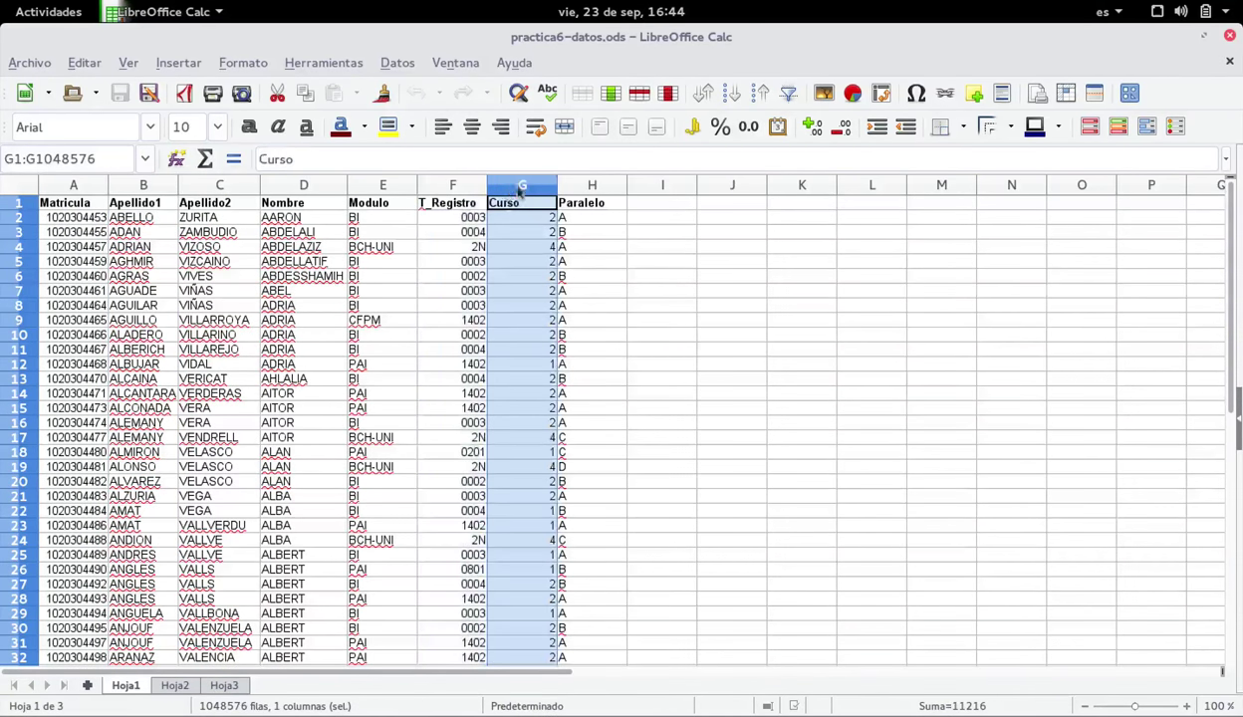
click(578, 185)
click(477, 292)
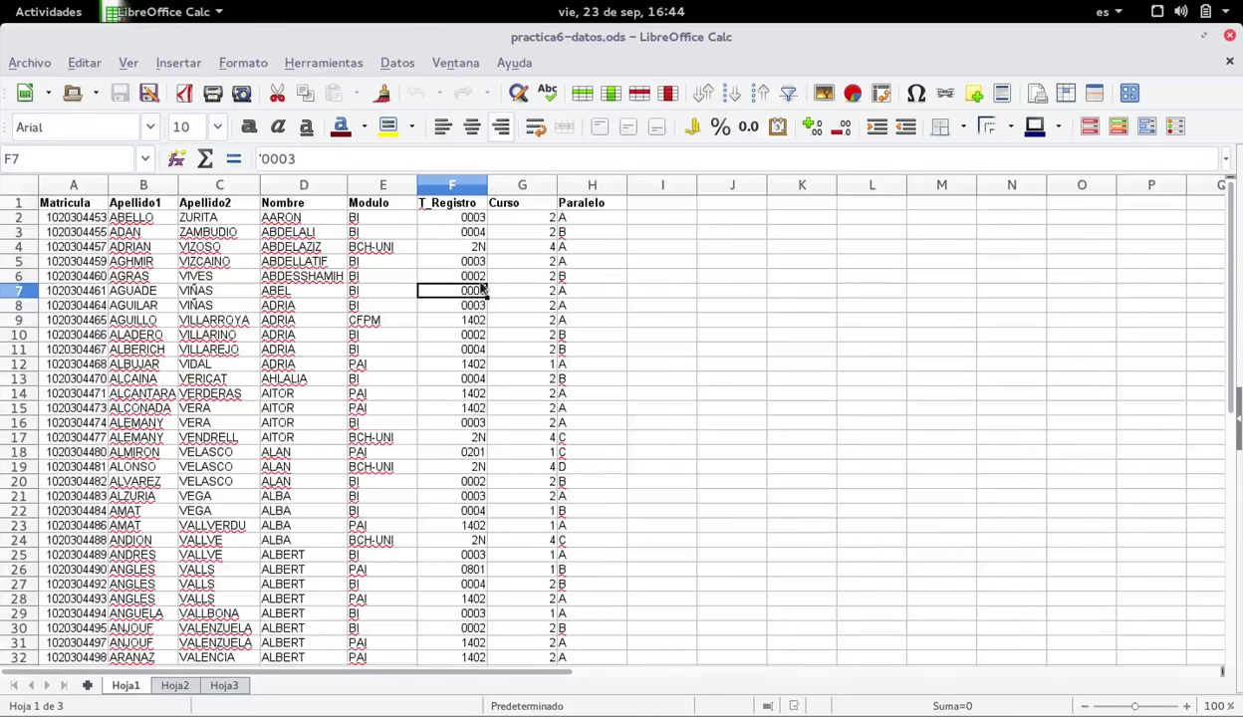
scroll(472, 388, down, 4)
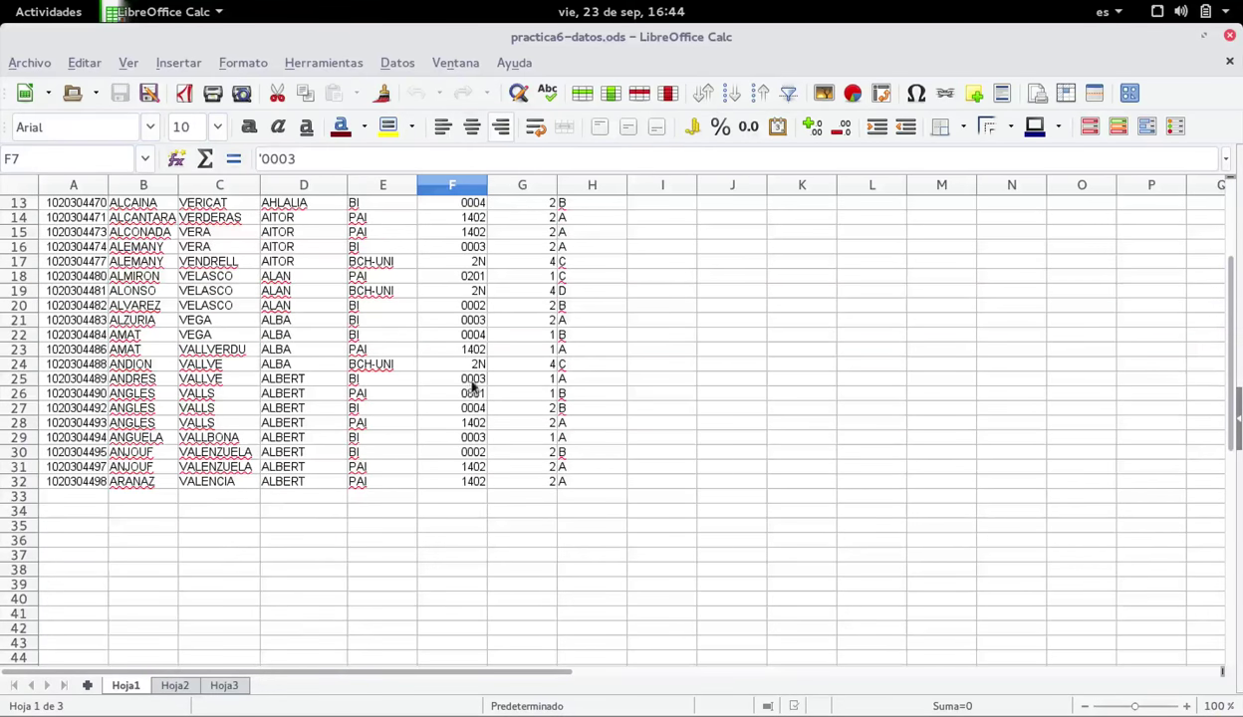
scroll(472, 388, up, 4)
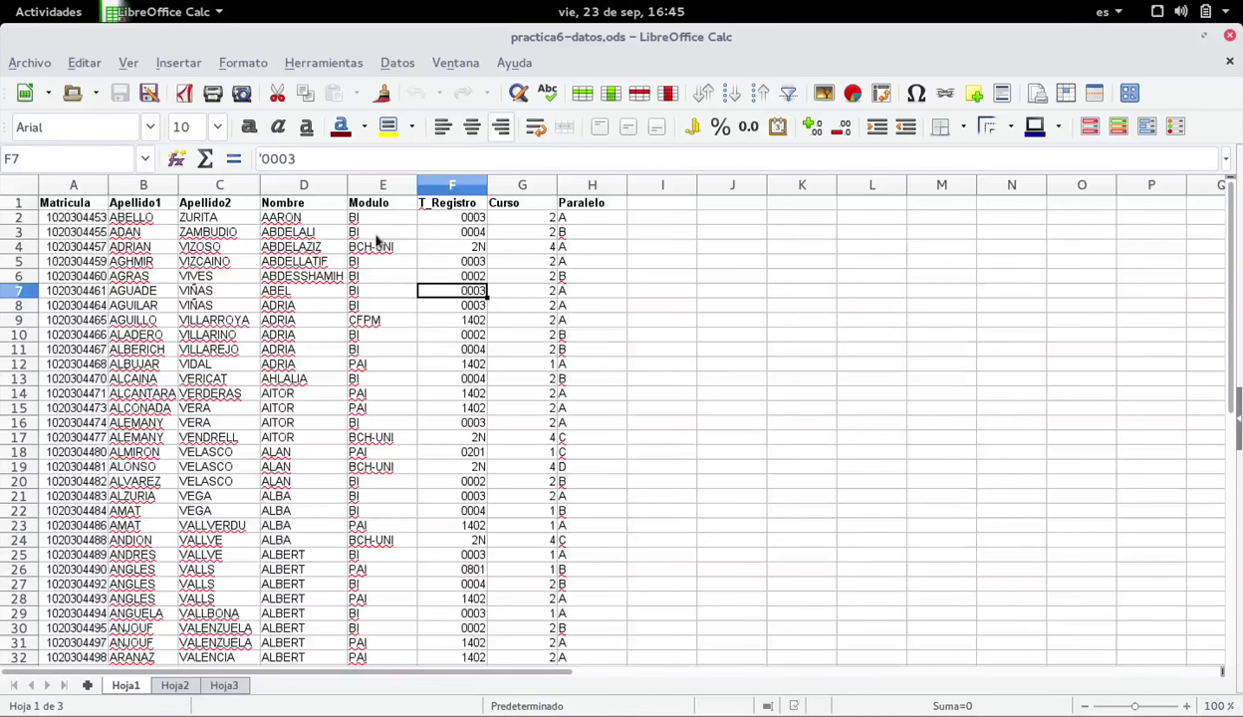
- Enable the AutoFilter for the student table starting from a cell in the Nombre column
click(299, 221)
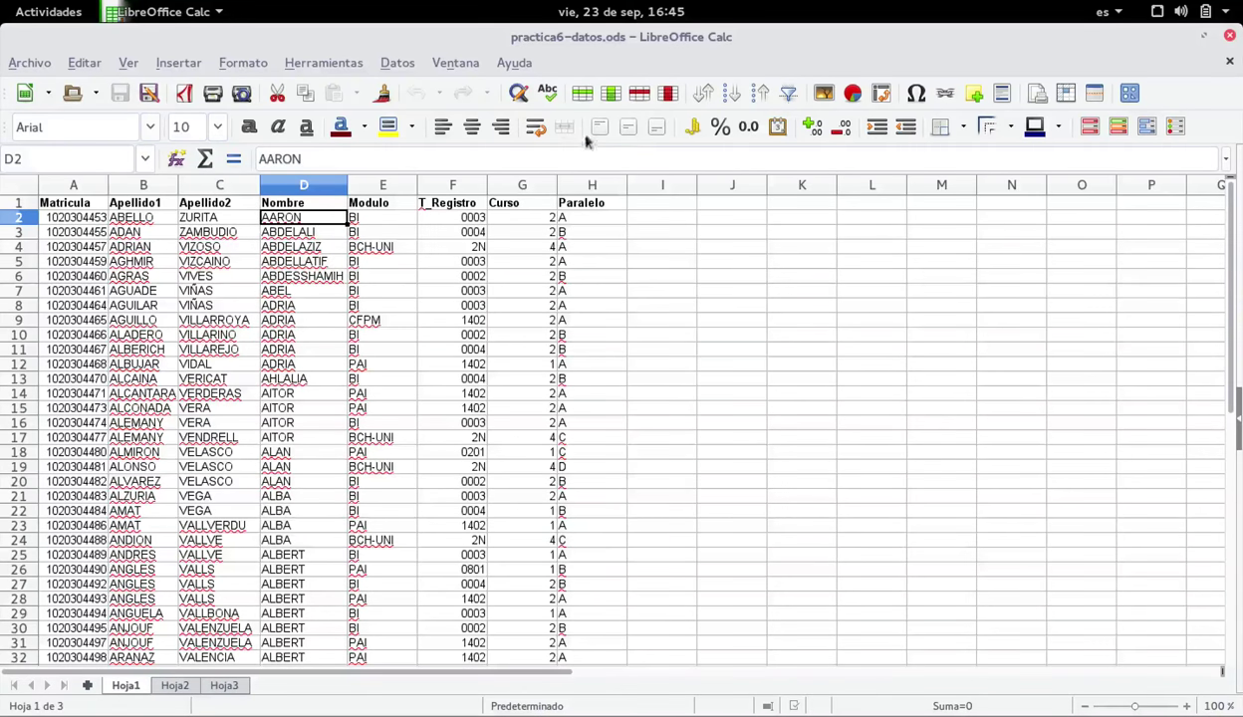
click(788, 91)
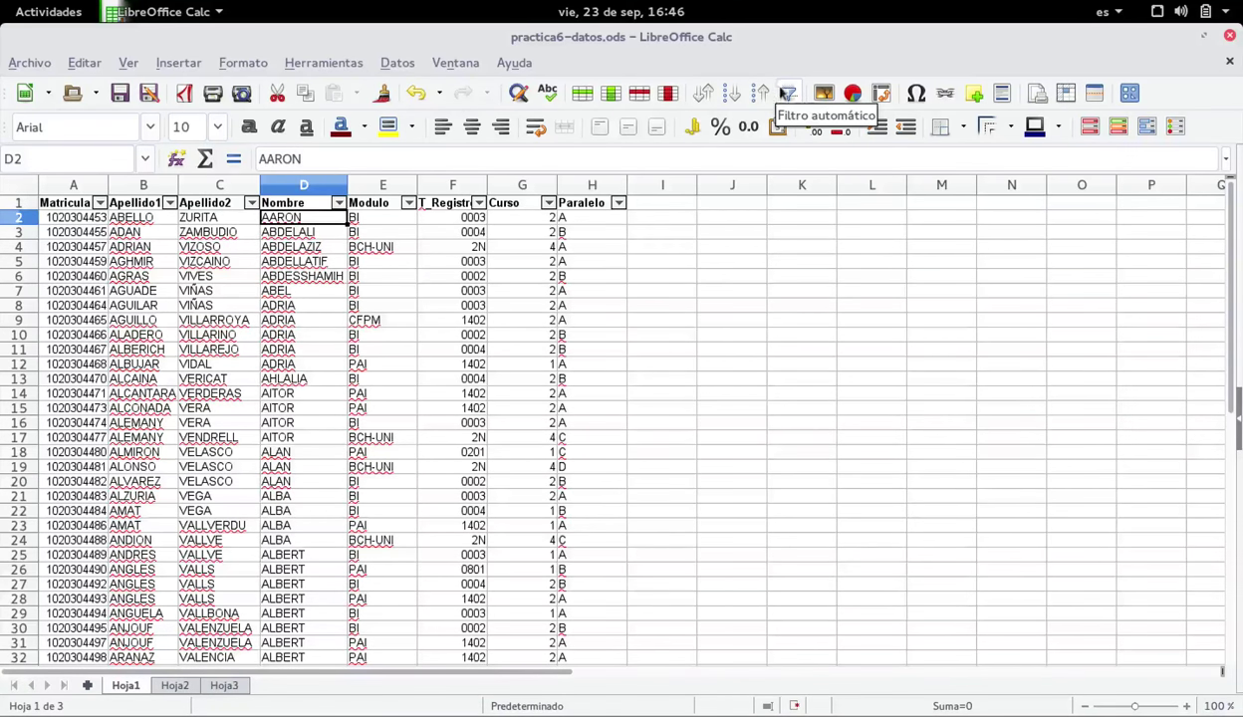
click(787, 91)
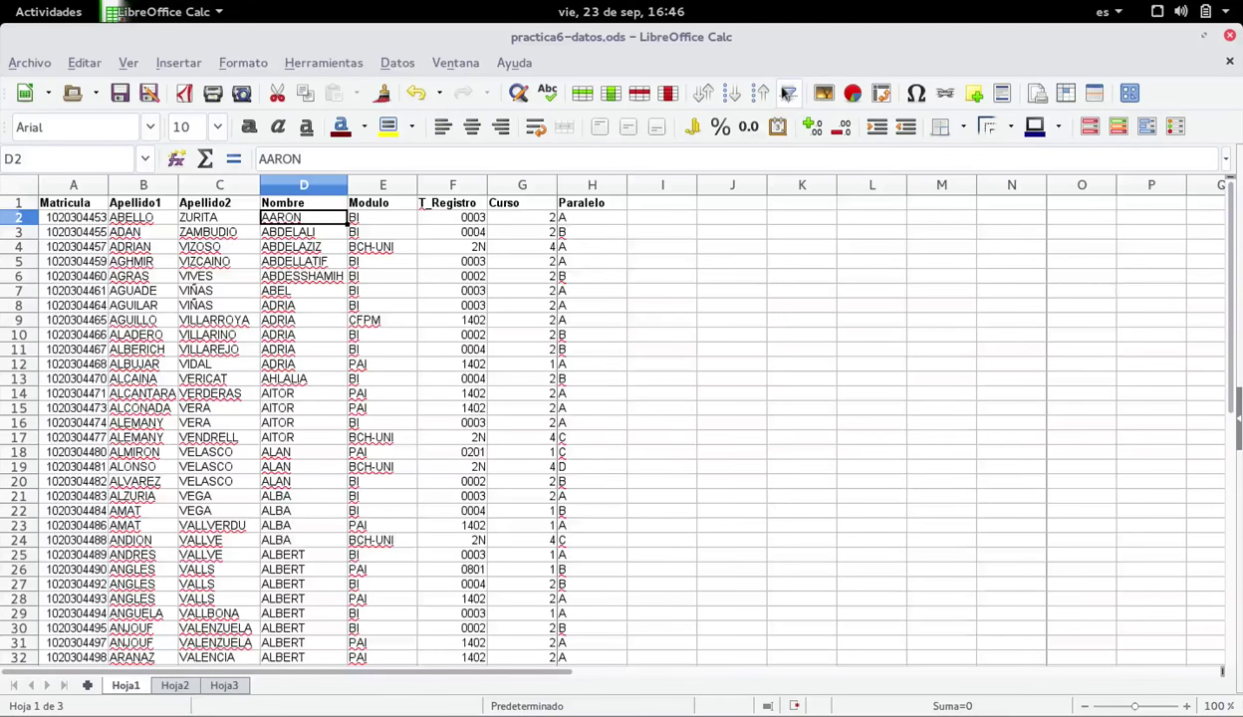
click(397, 63)
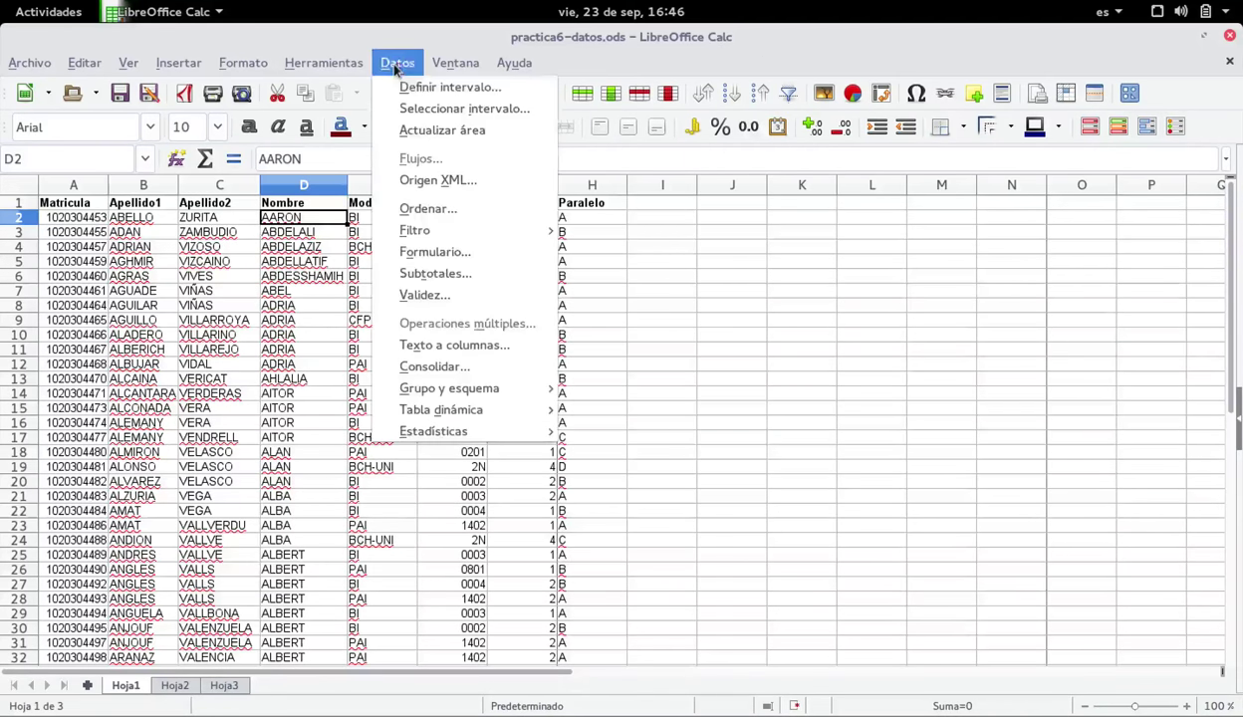
mouse_move(449, 231)
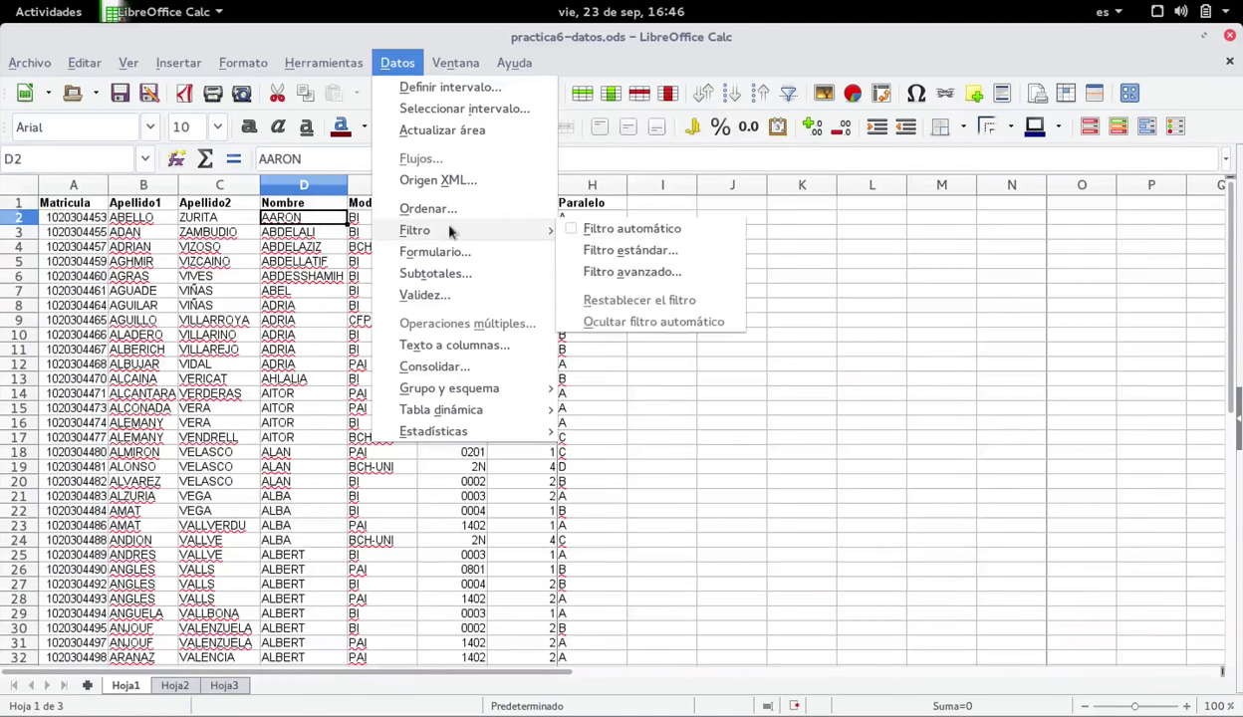
click(592, 229)
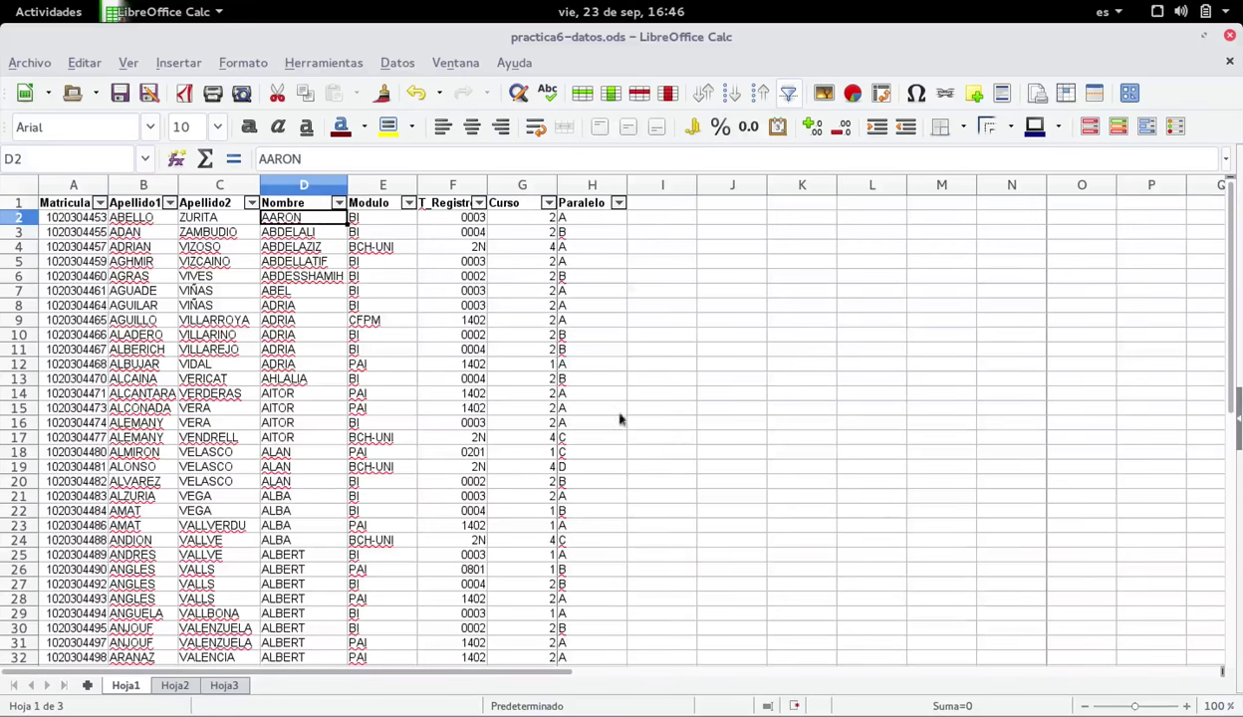
- Review the student list and the values offered by the T_Registro filter without changing its selection
scroll(455, 444, down, 6)
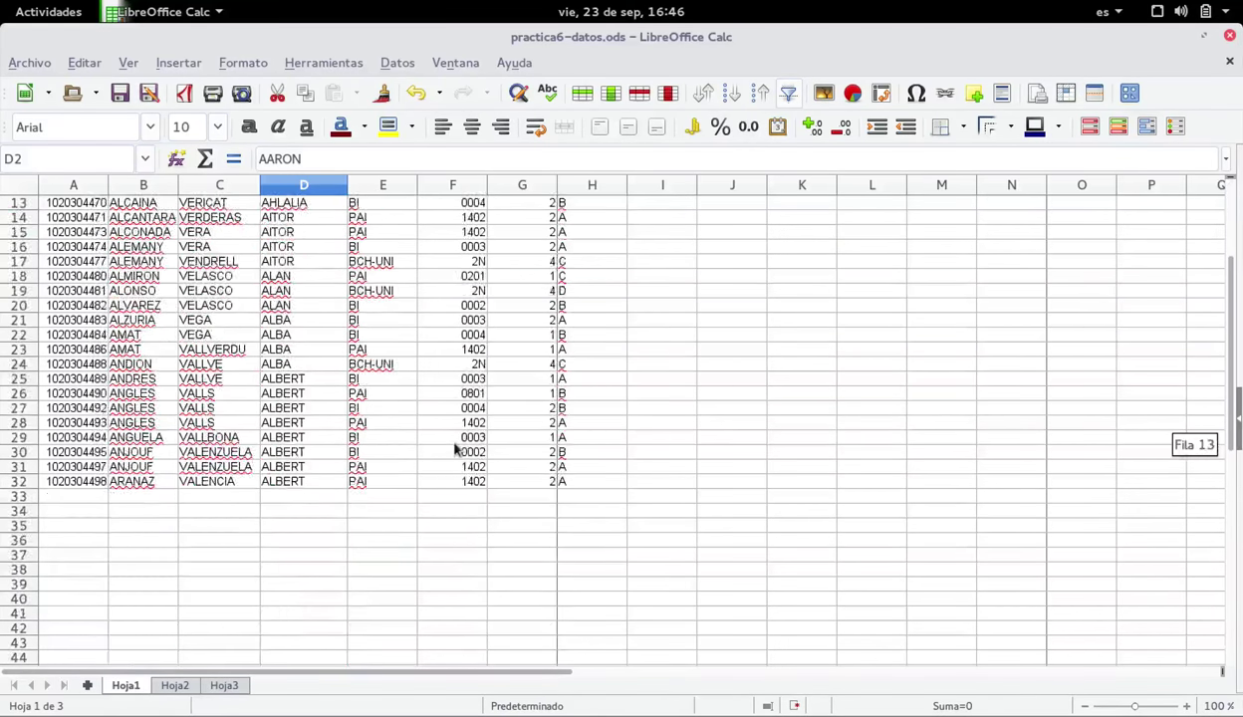
scroll(214, 405, up, 6)
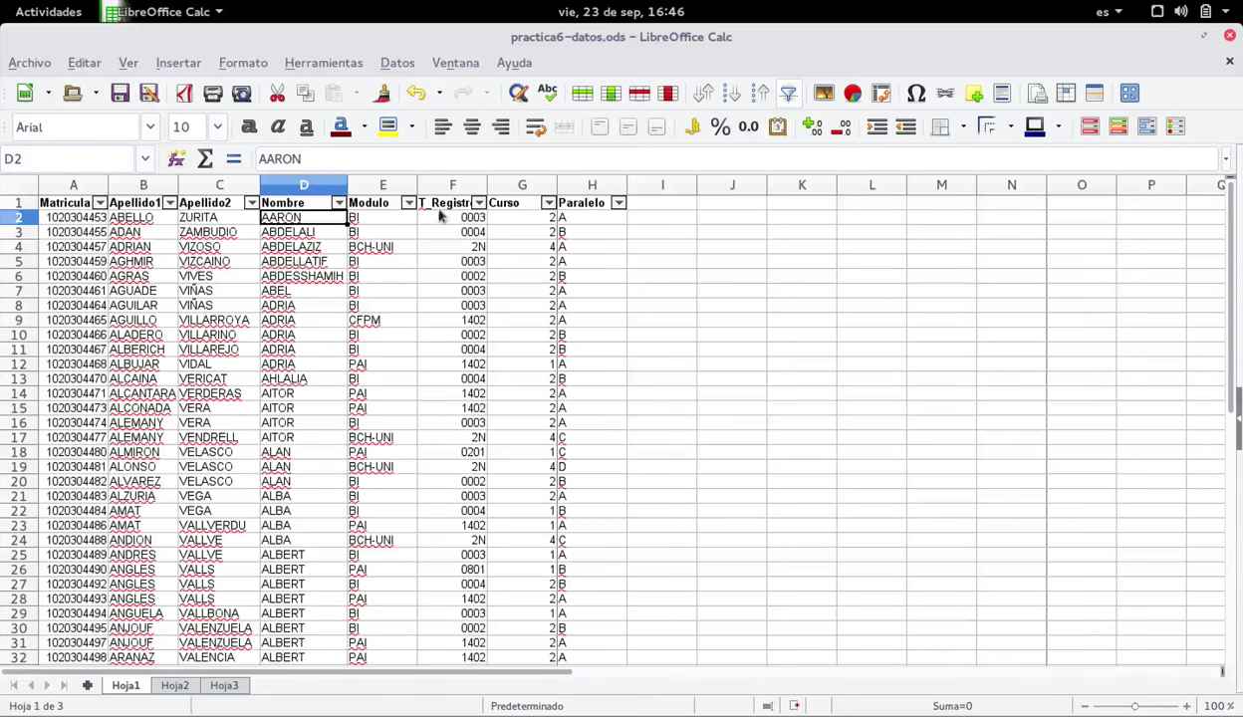
click(478, 203)
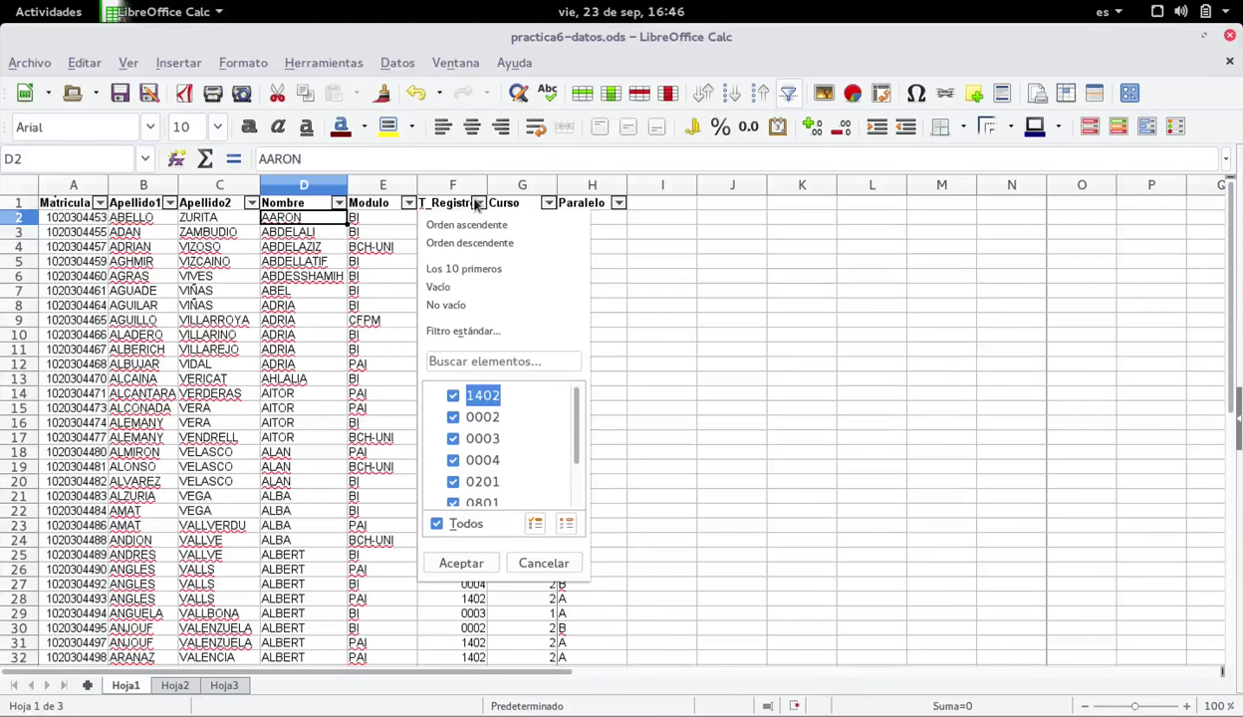
scroll(490, 438, down, 1)
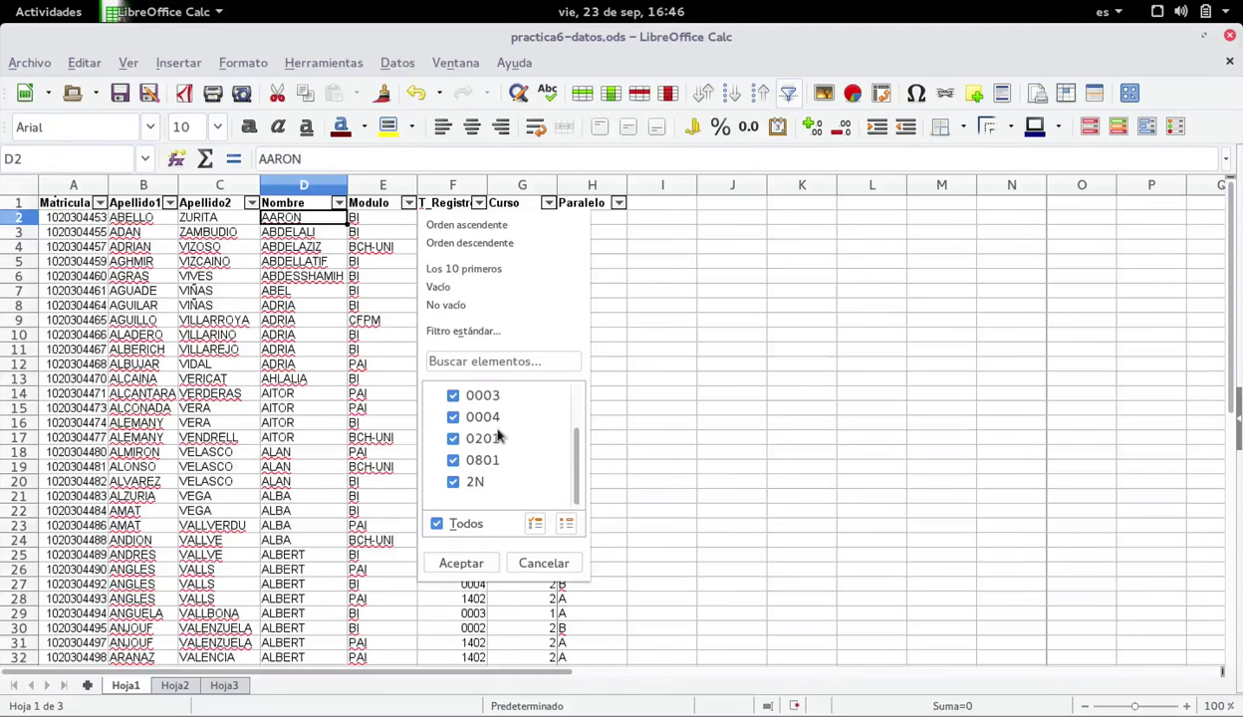
scroll(498, 438, up, 1)
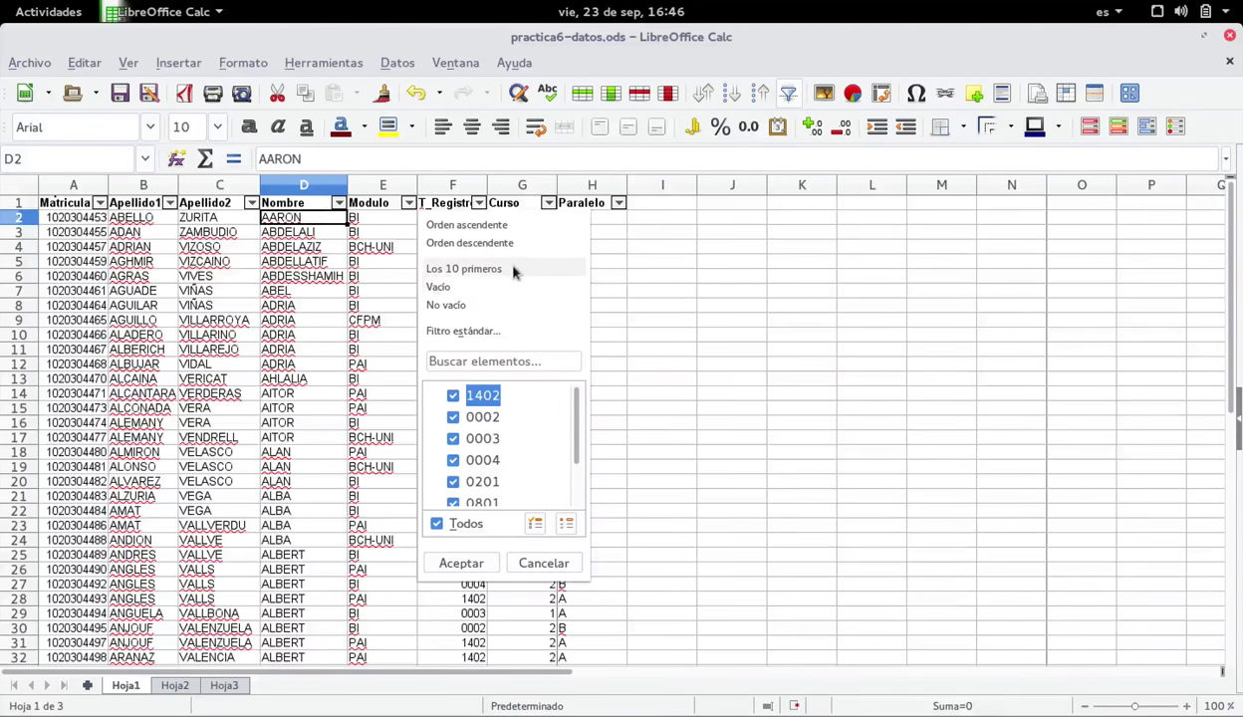
click(546, 202)
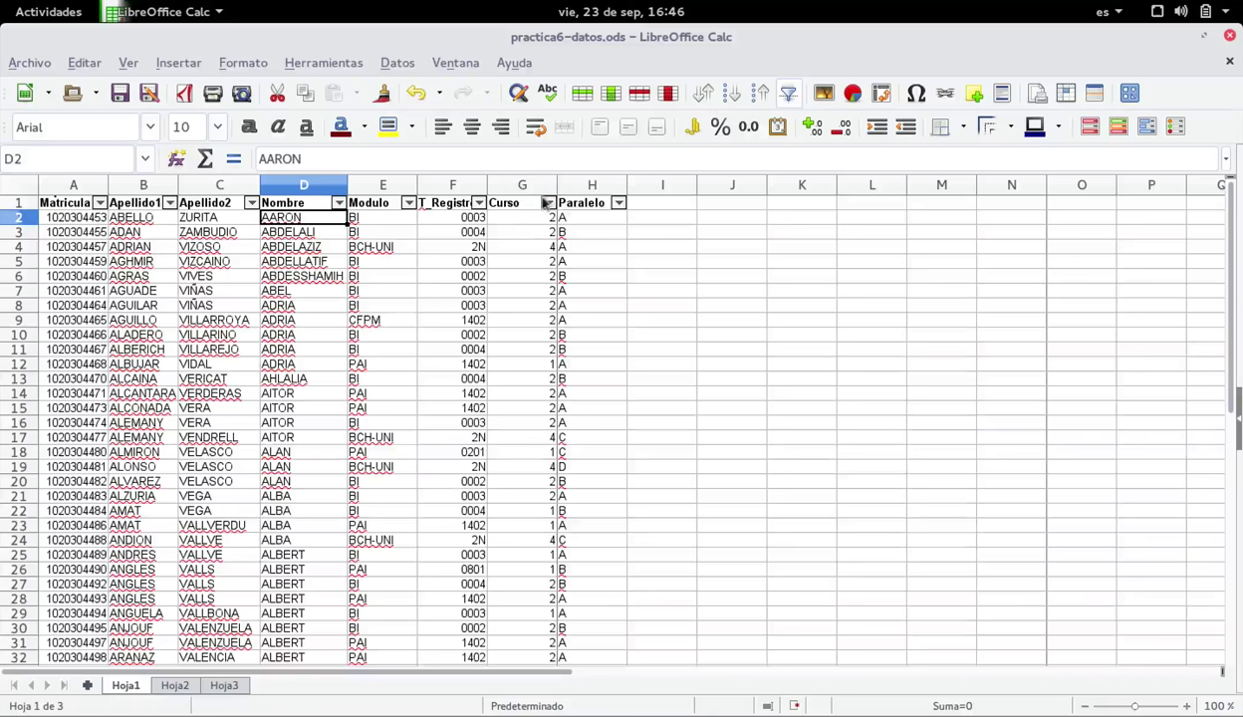
- Filter the Curso column to show only value 1, excluding 2 and 4
click(546, 202)
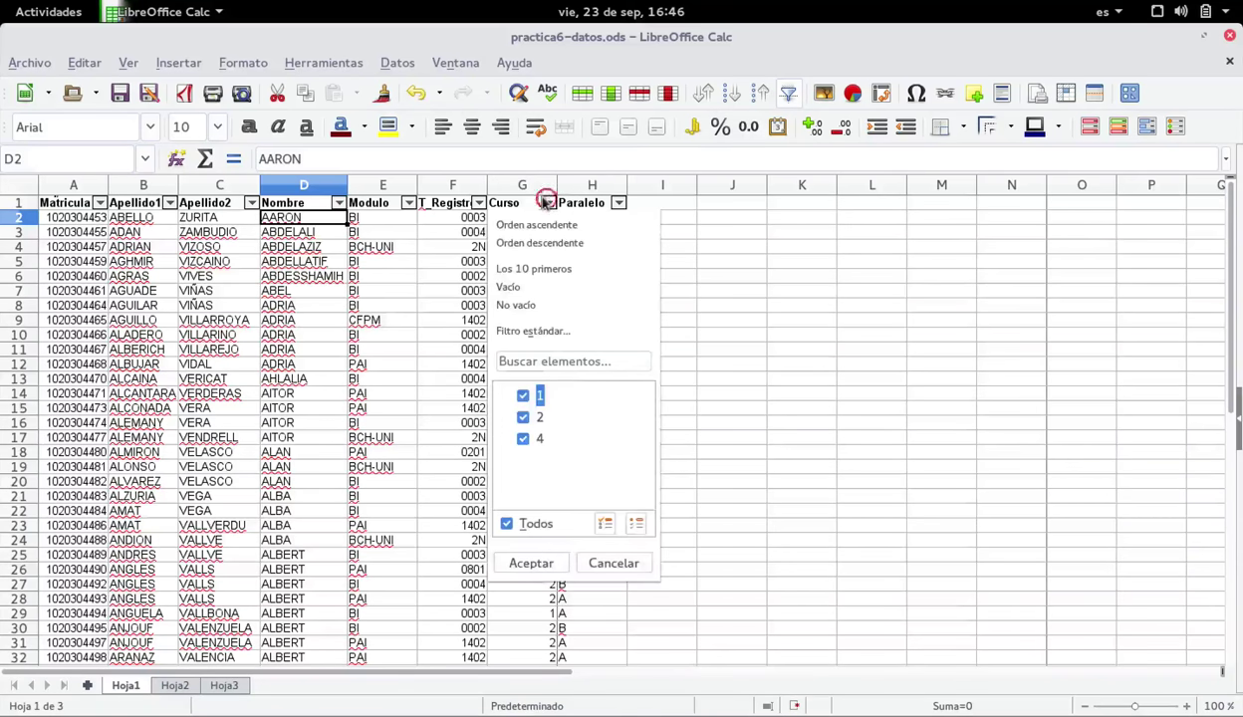
click(523, 418)
click(521, 439)
click(530, 563)
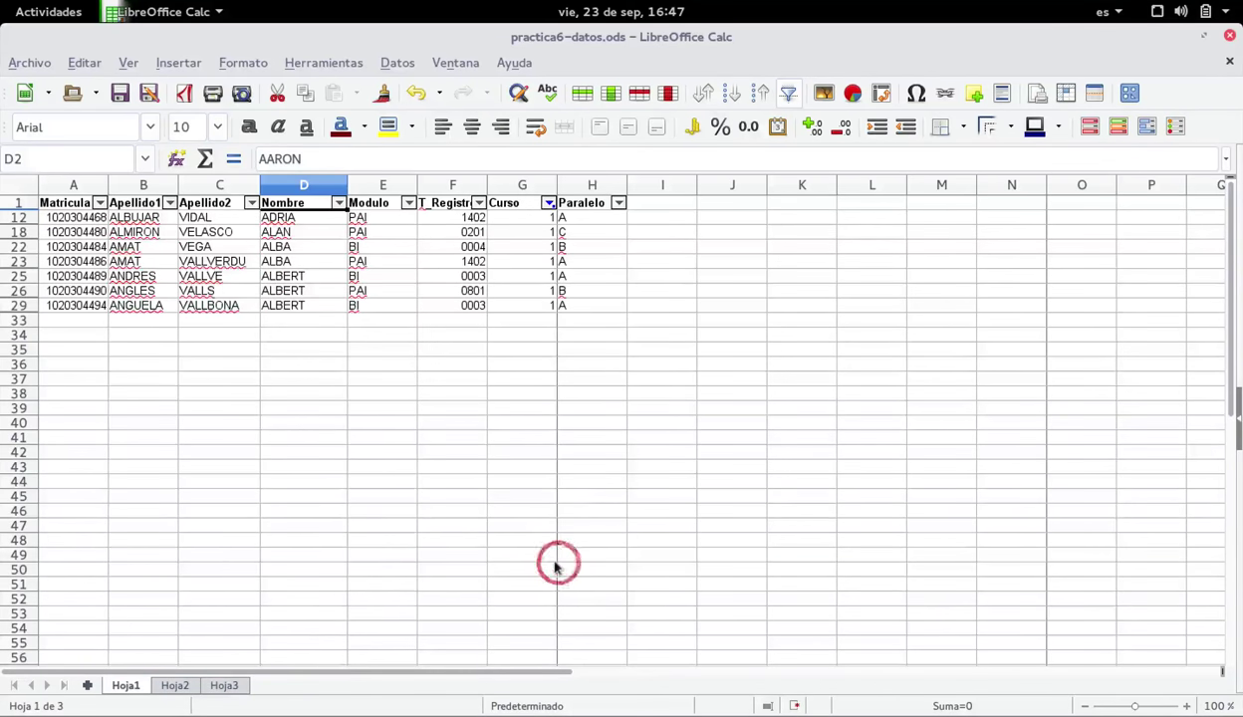
- Filter the Paralelo column to show only value B, excluding A and C
click(547, 203)
click(617, 203)
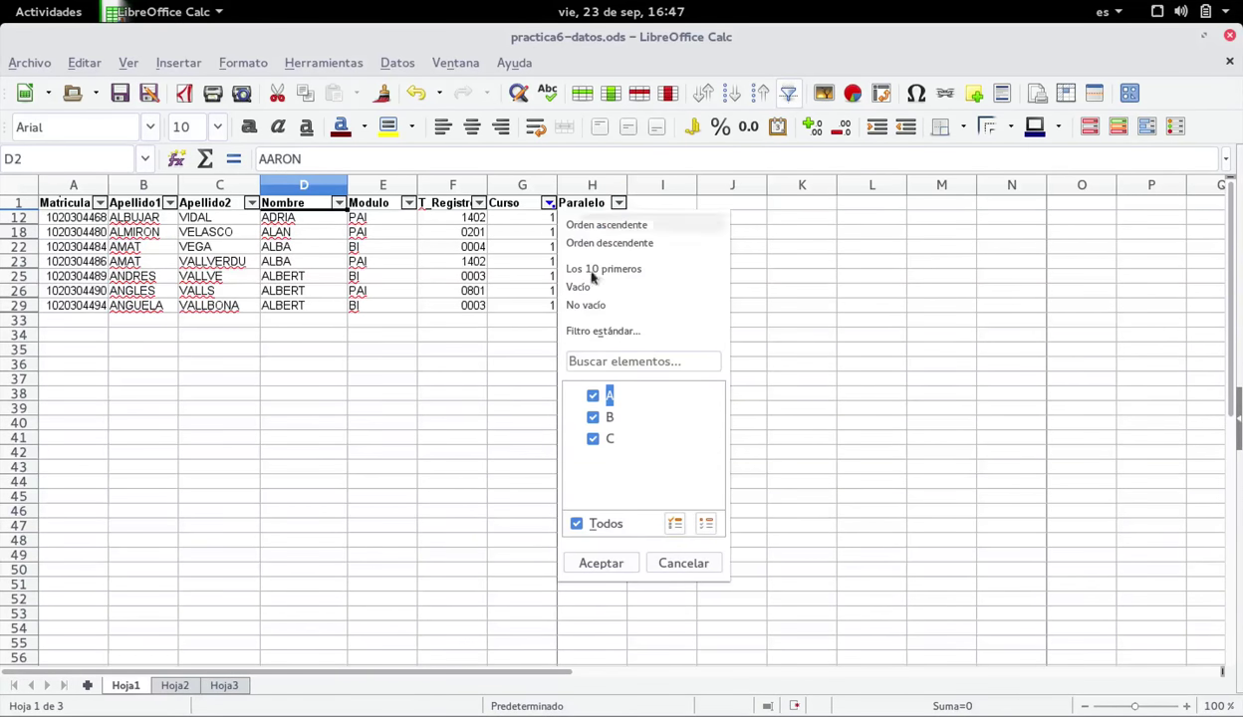
click(593, 398)
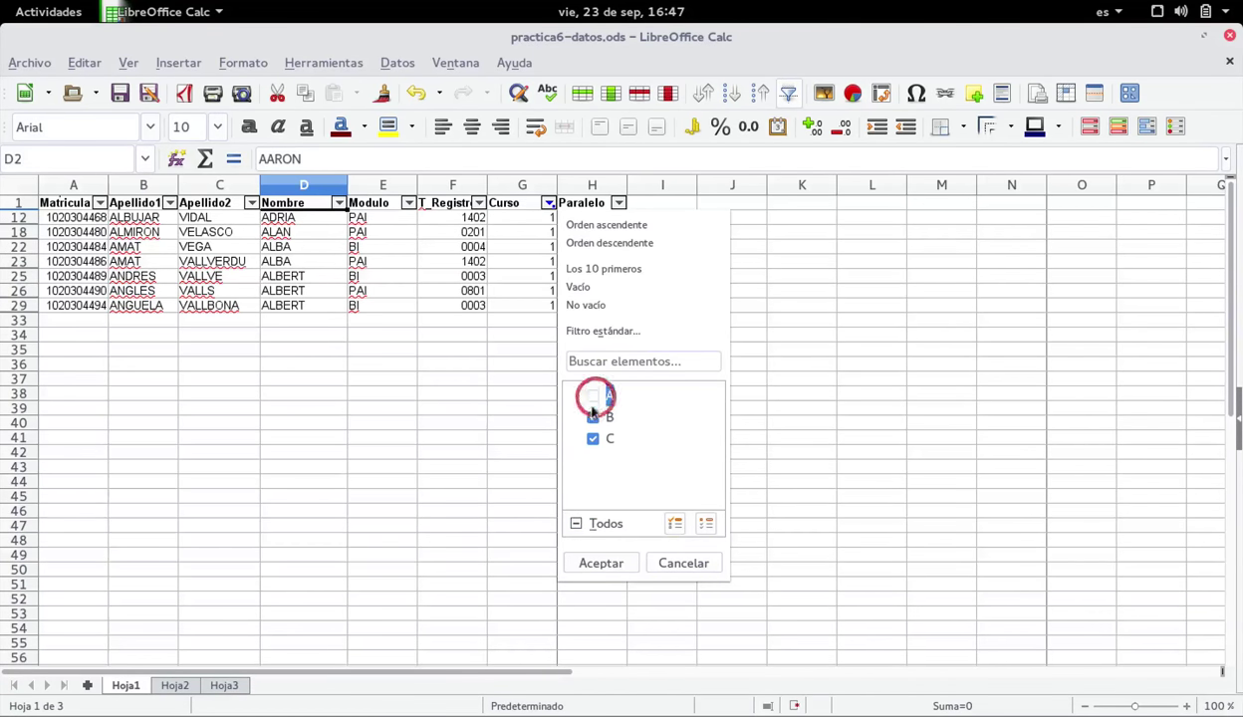
click(592, 439)
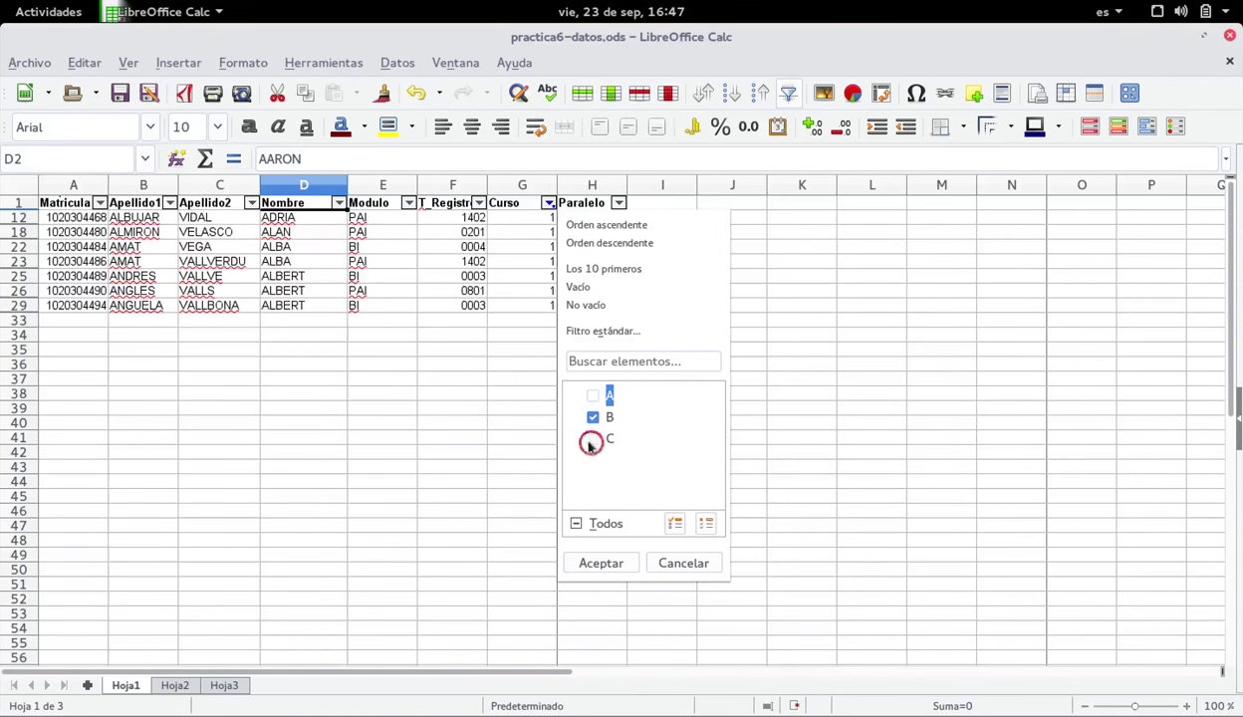
click(607, 563)
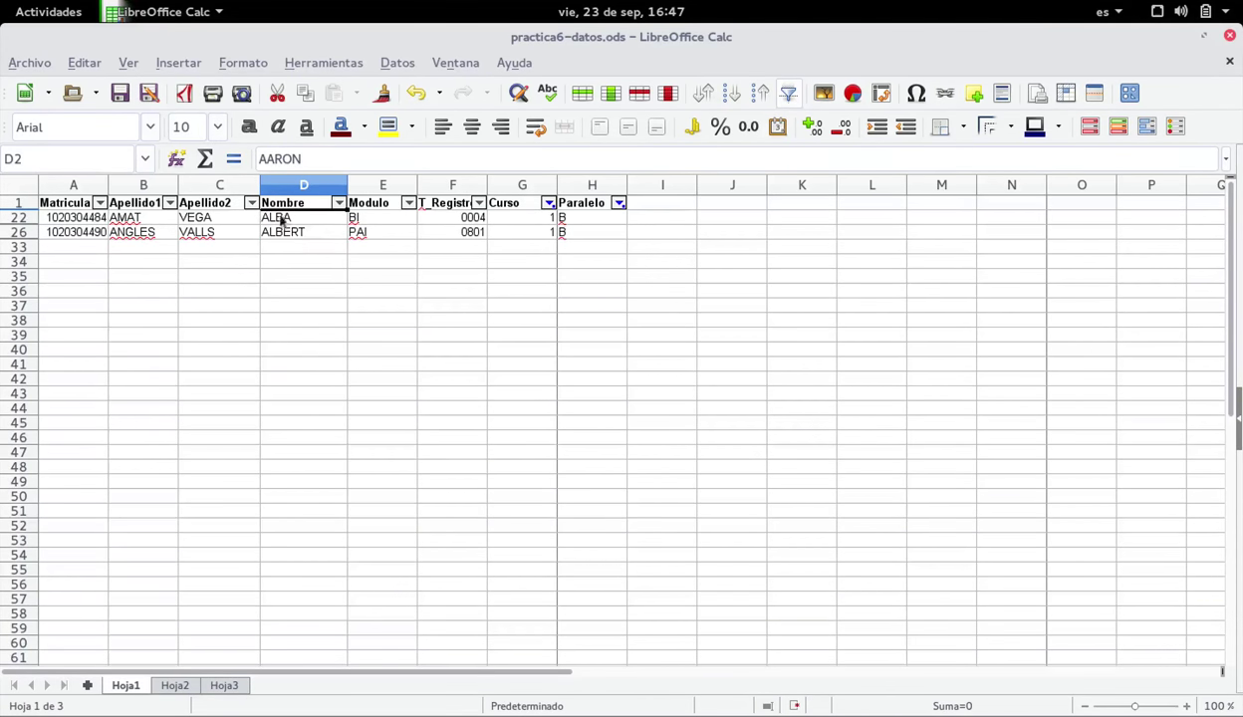
- Filter the Modulo column to show only BI, excluding PAI
click(407, 203)
click(378, 420)
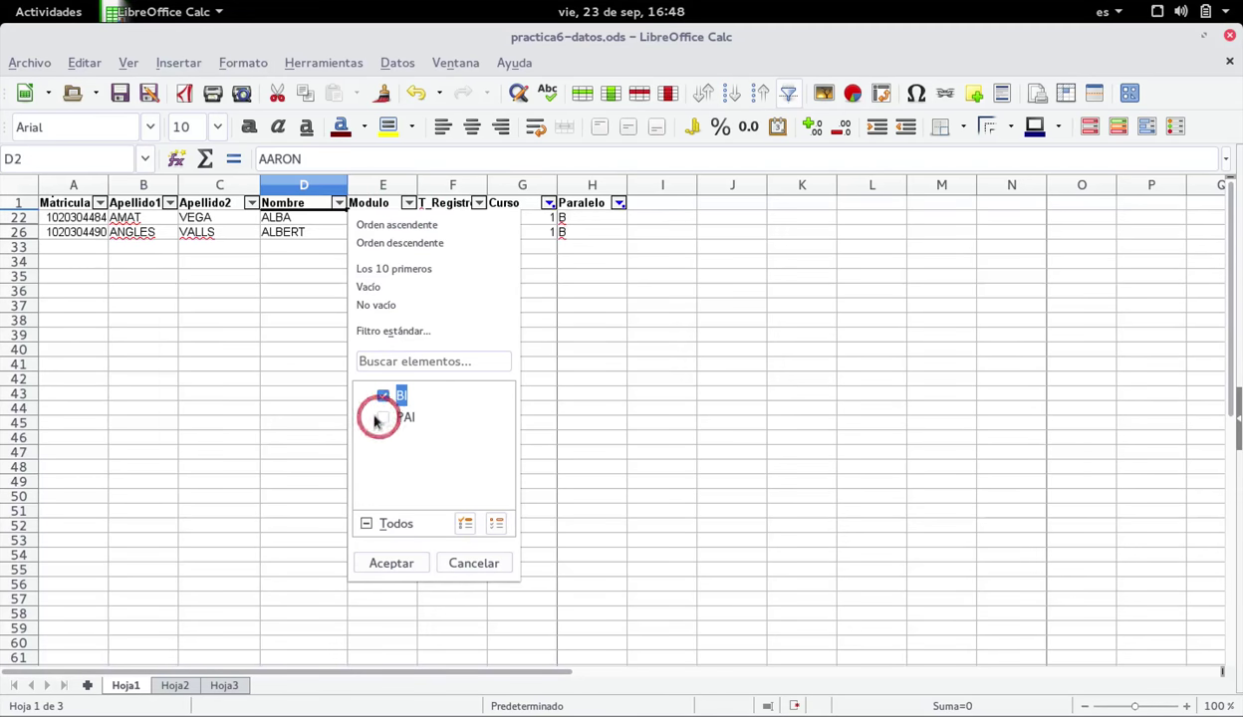
click(399, 561)
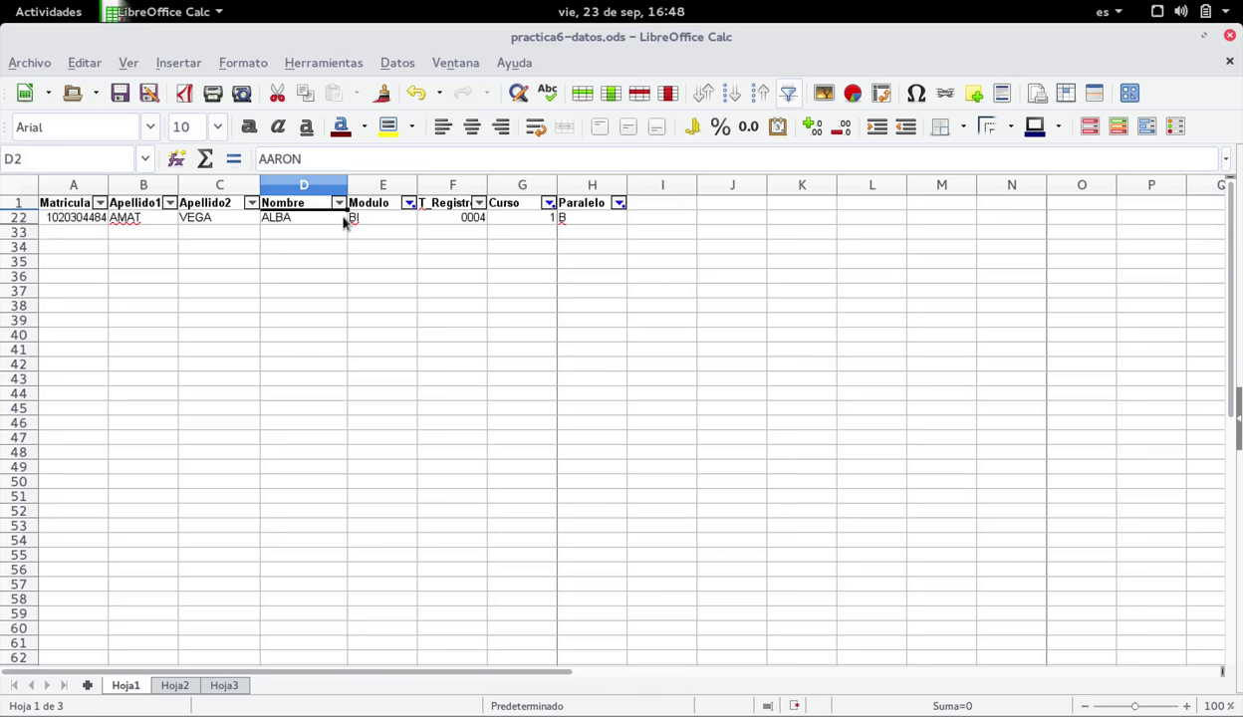
- Reselect all values in the Modulo filter and accept the T_Registro filter with every value included
click(409, 204)
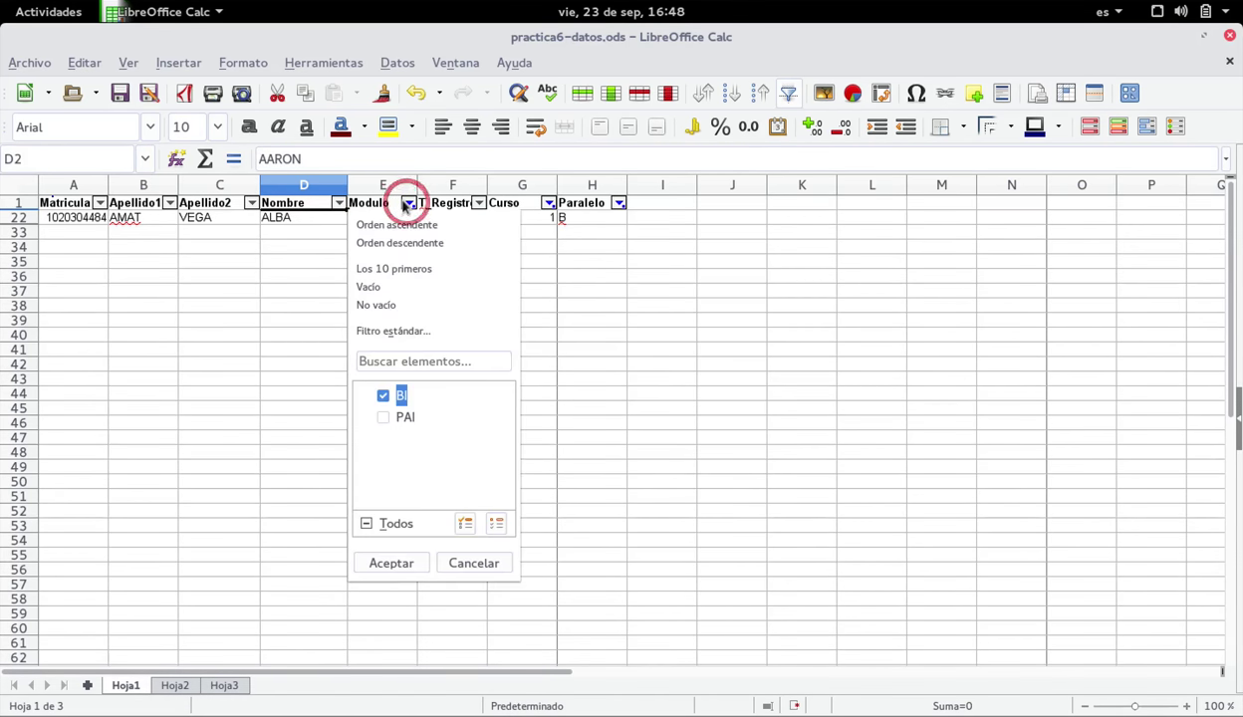
click(366, 523)
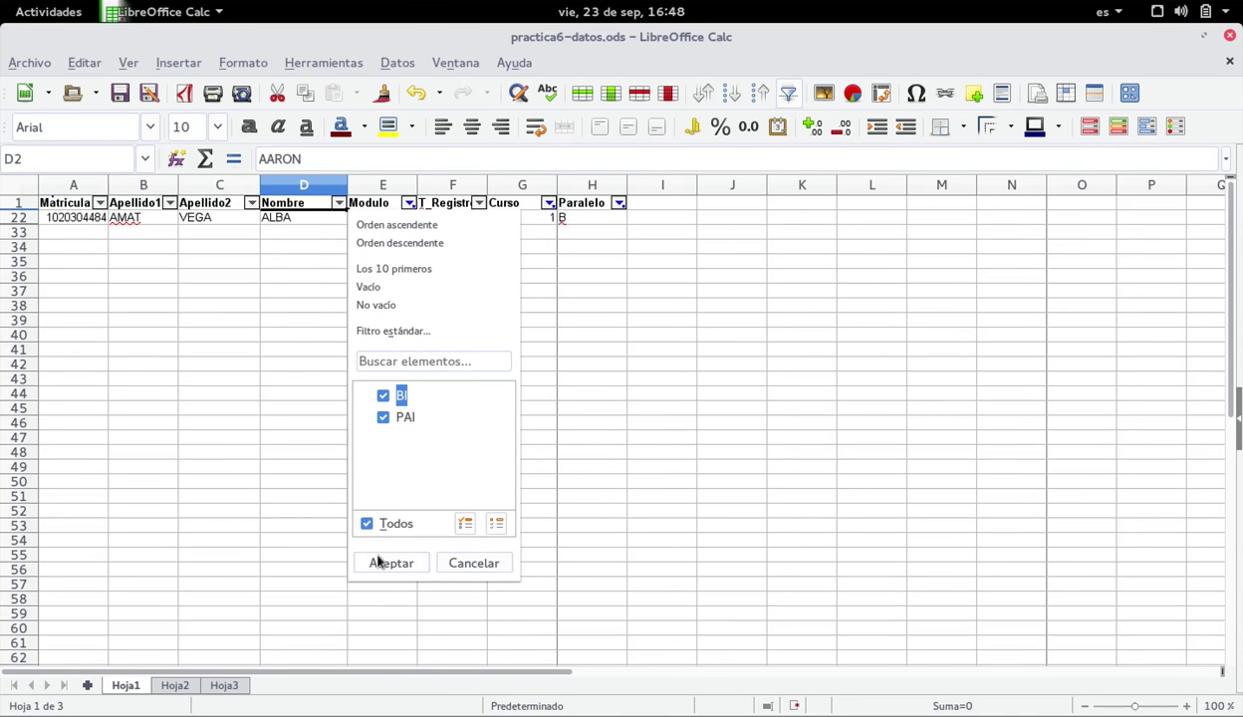
click(379, 563)
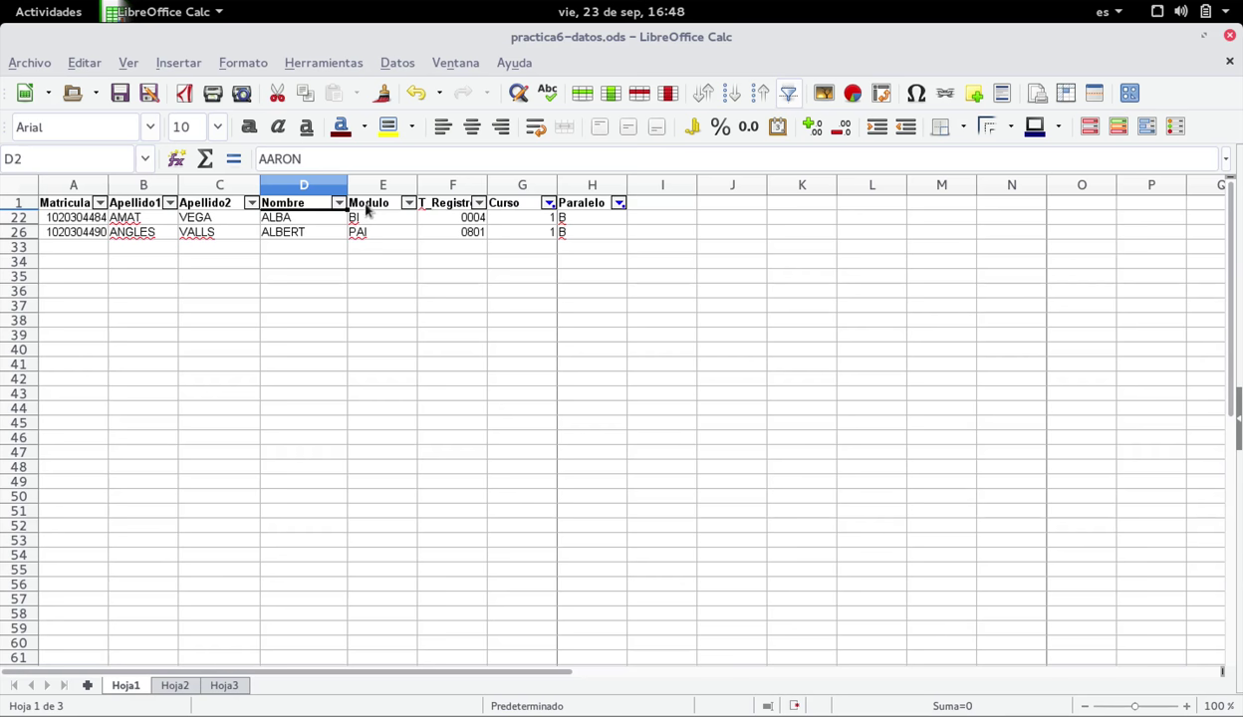
click(477, 203)
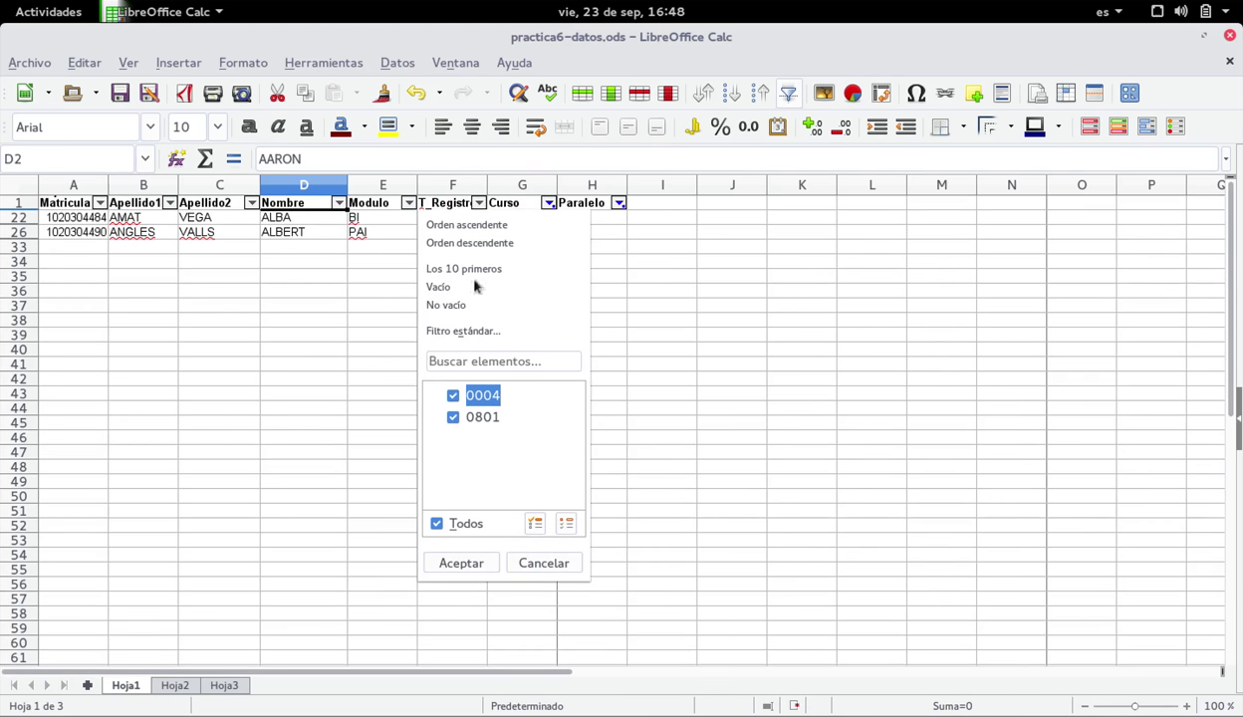
click(468, 563)
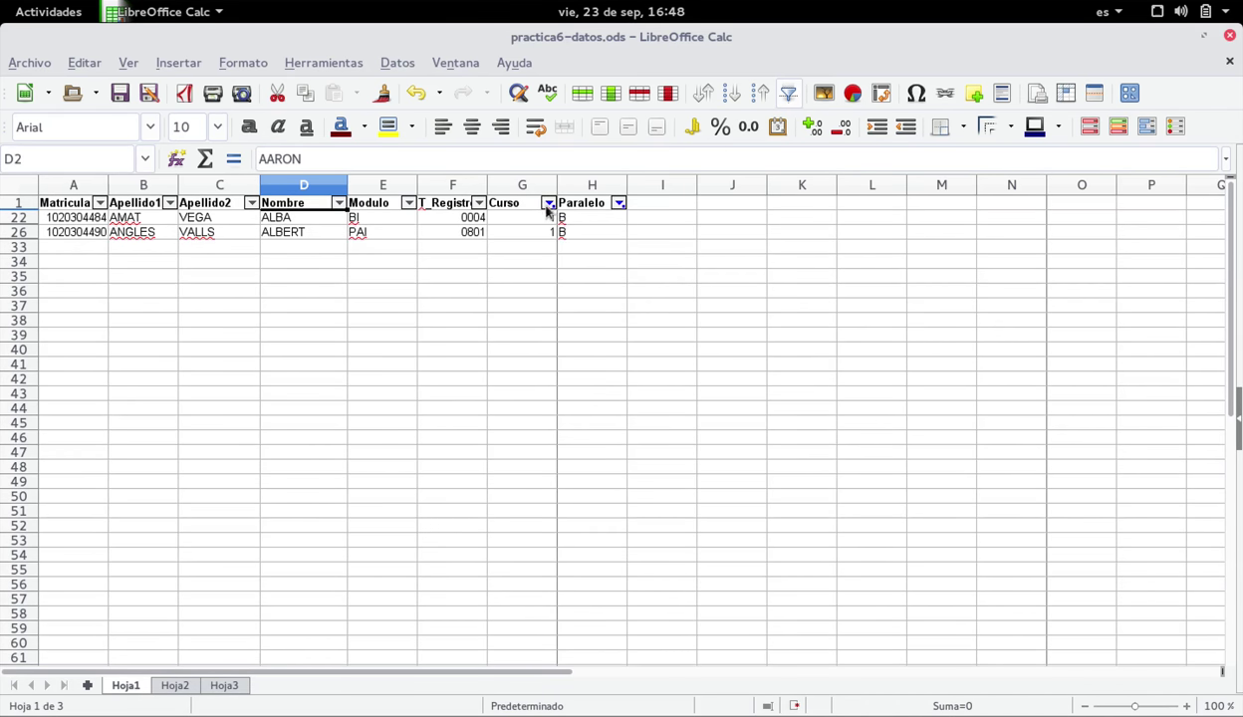
- Clear the Curso filter by including all of its values again
click(548, 203)
click(506, 523)
click(516, 554)
- Include all values in the Paralelo filter again and turn off the AutoFilter for the student table
click(617, 204)
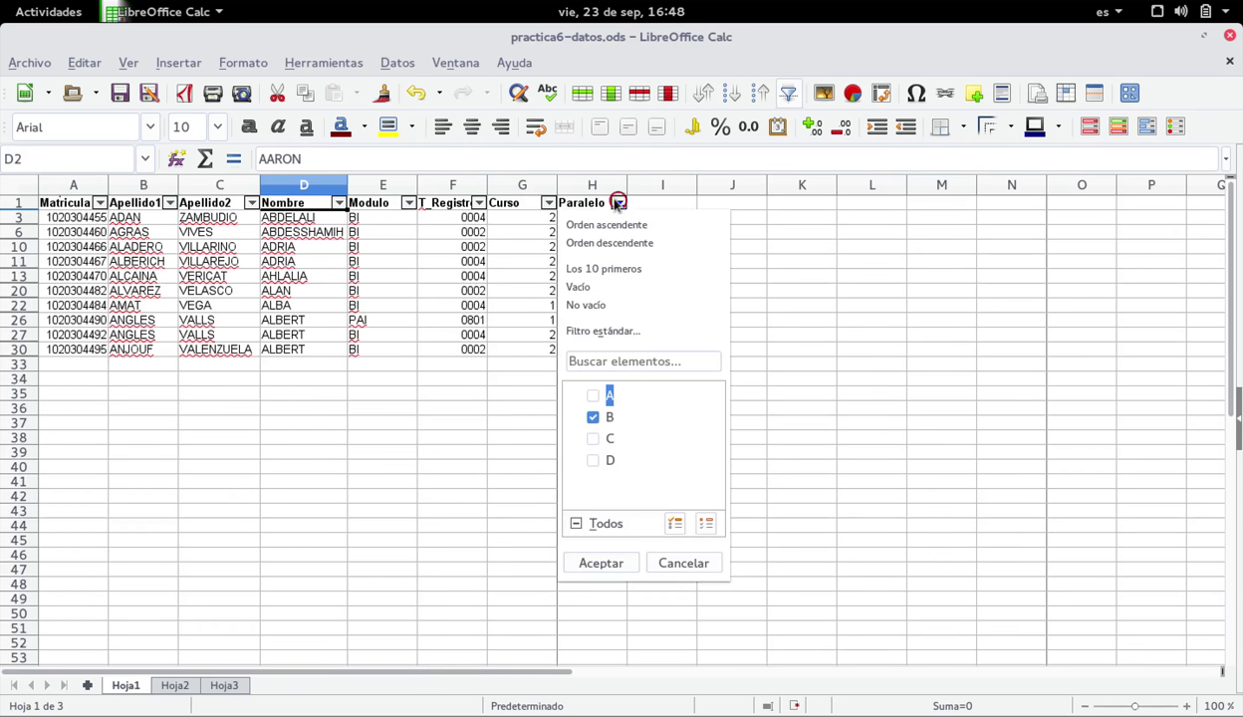
click(575, 524)
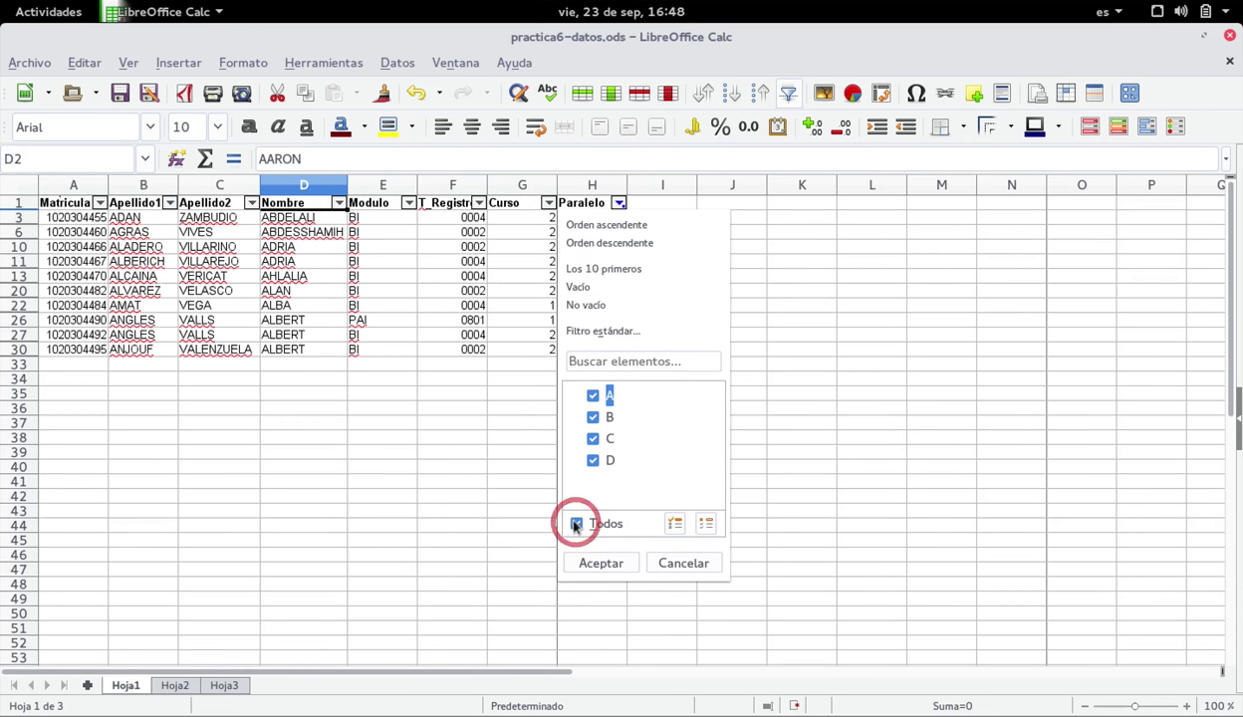
click(601, 562)
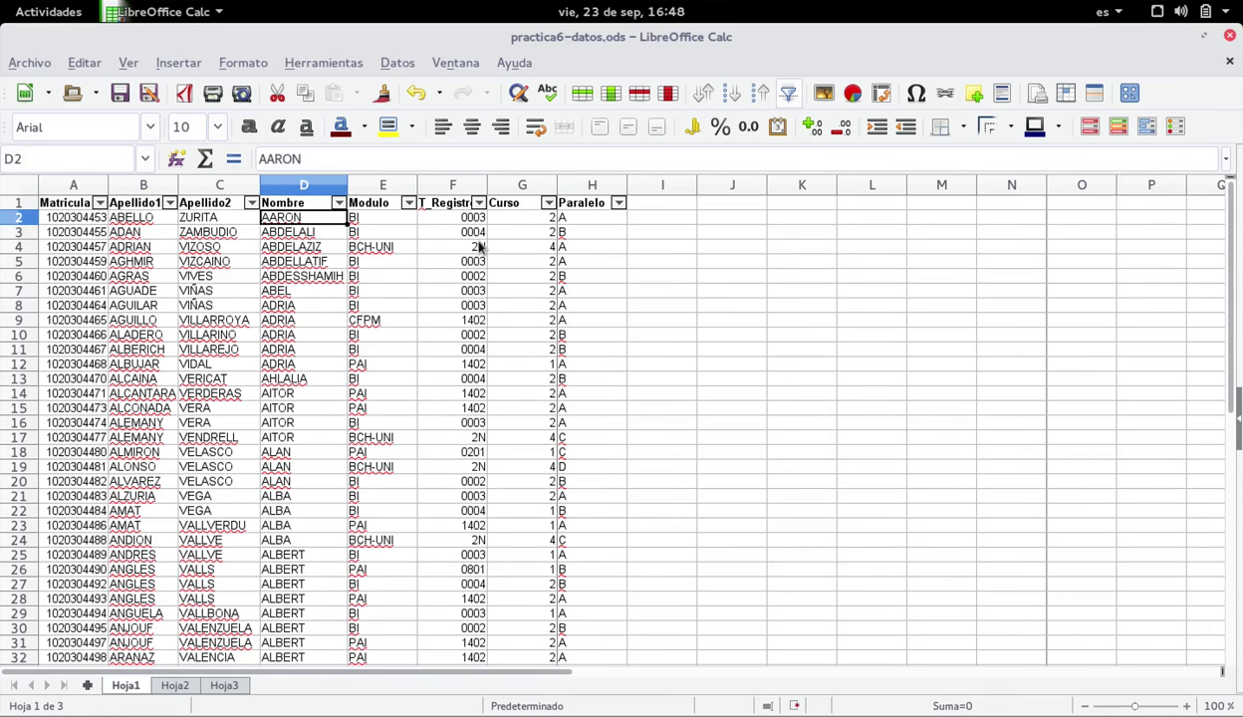
click(786, 94)
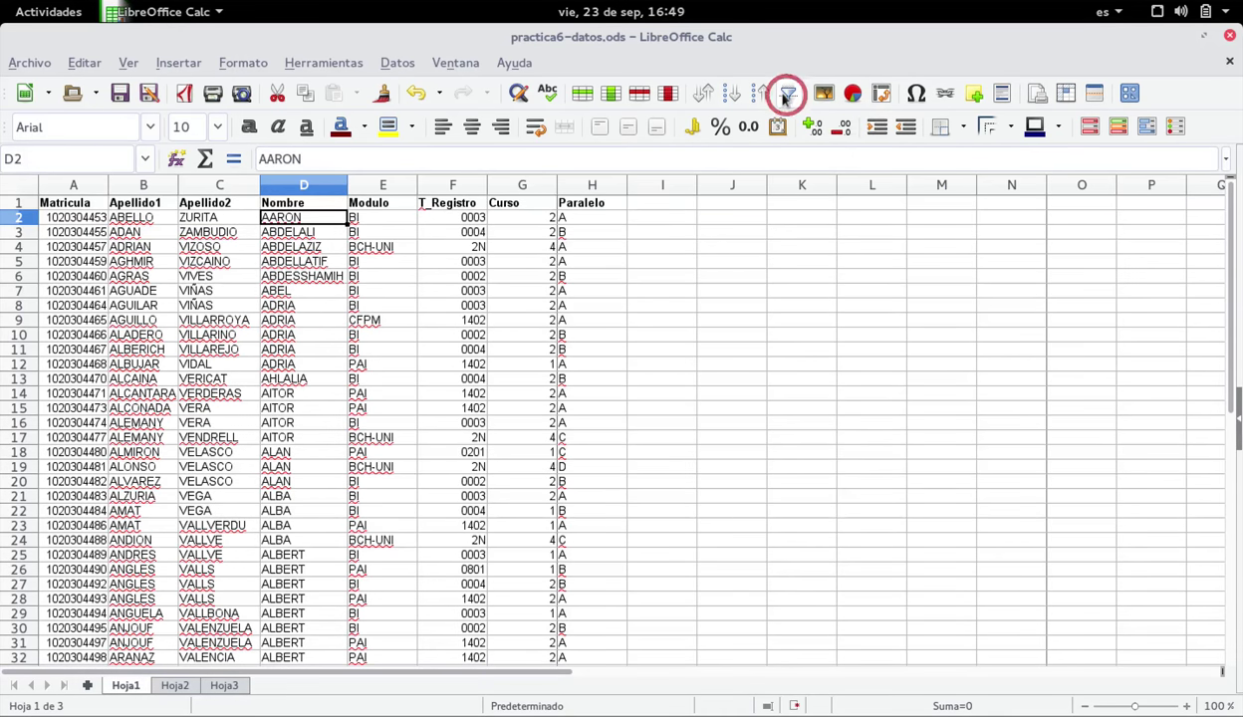